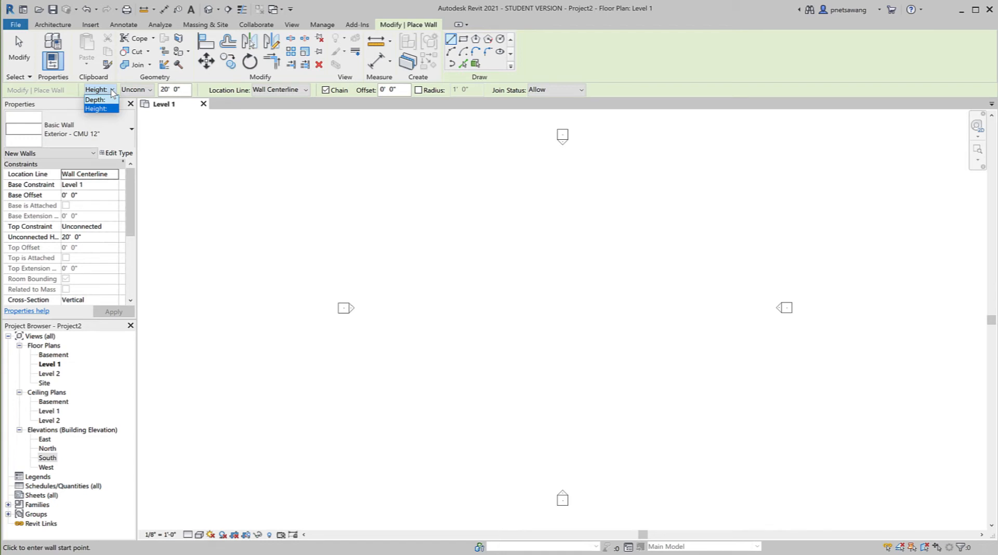
# Switch new walls from height to depth placement and open the South elevation view
pyautogui.click(107, 99)
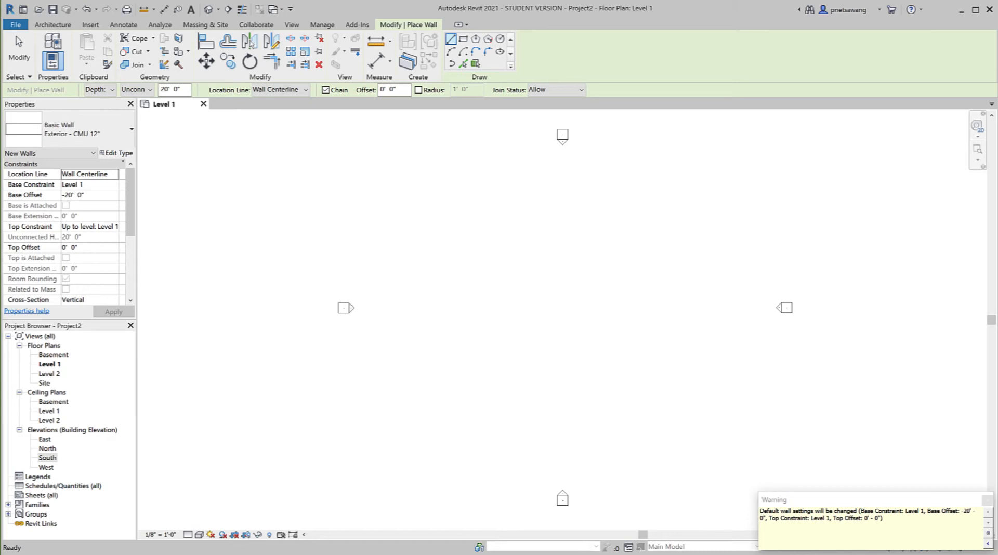
pyautogui.click(49, 457)
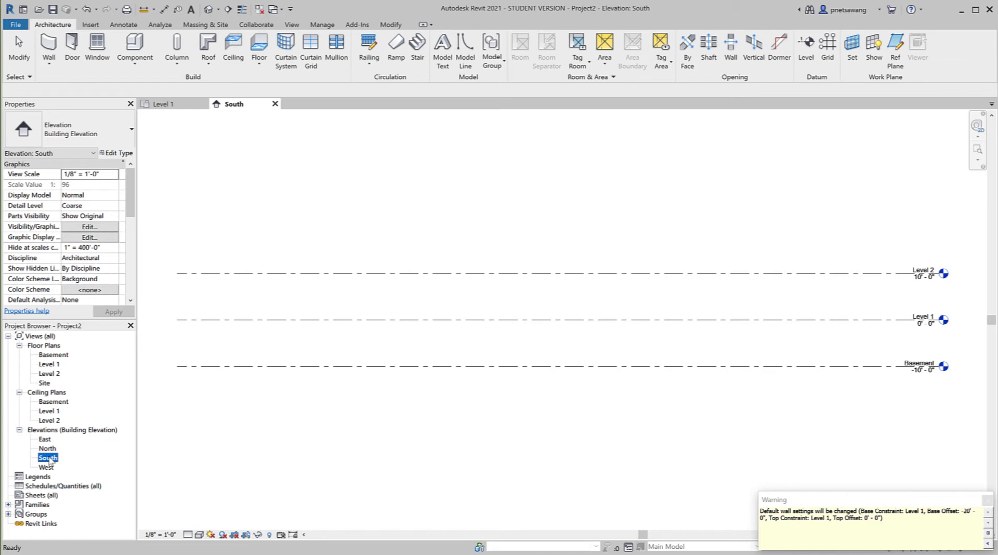
pyautogui.click(45, 467)
pyautogui.click(988, 500)
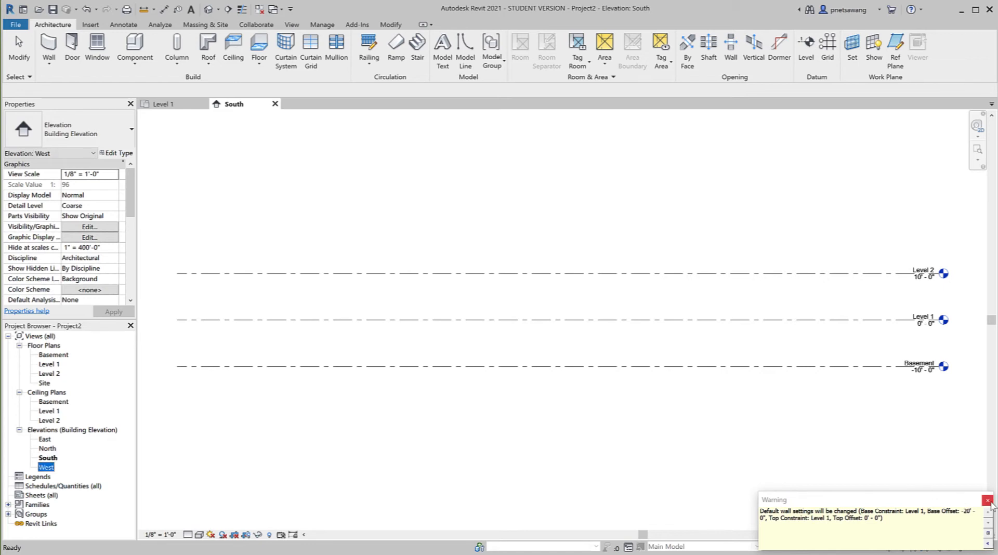
# Tile the South elevation and Level 1 plan side by side, fitted to their windows, with Level 1 active
pyautogui.press('w')
pyautogui.press('t')
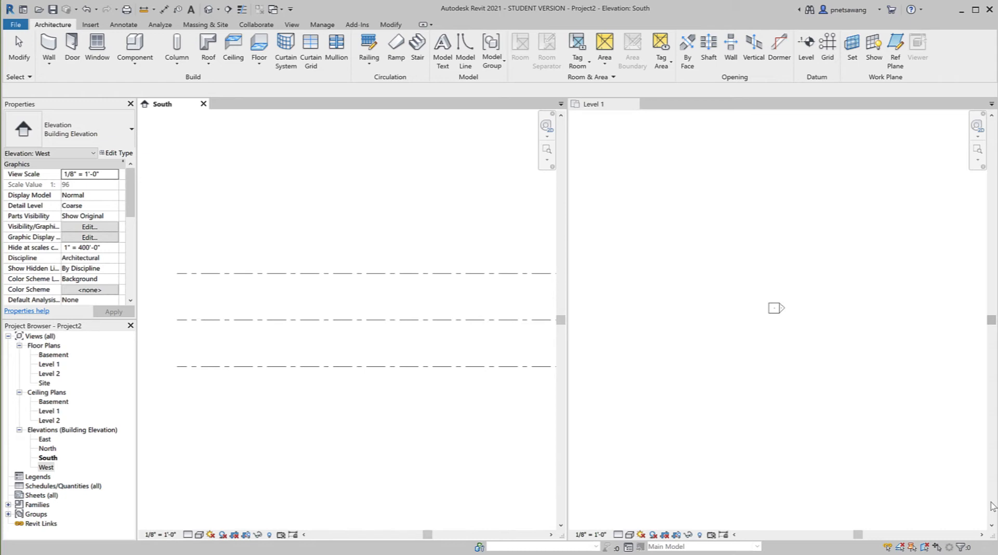
pyautogui.press('z')
pyautogui.press('a')
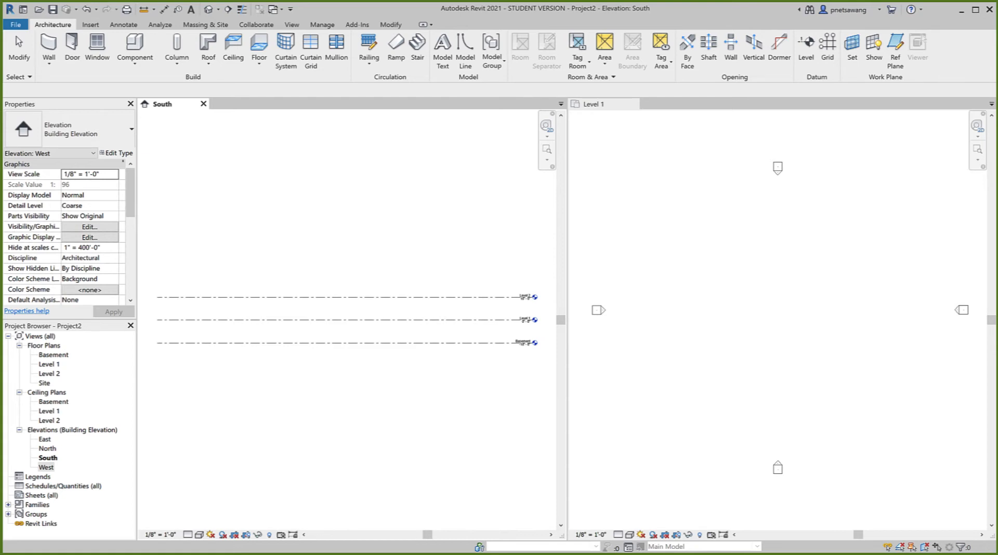
pyautogui.click(615, 107)
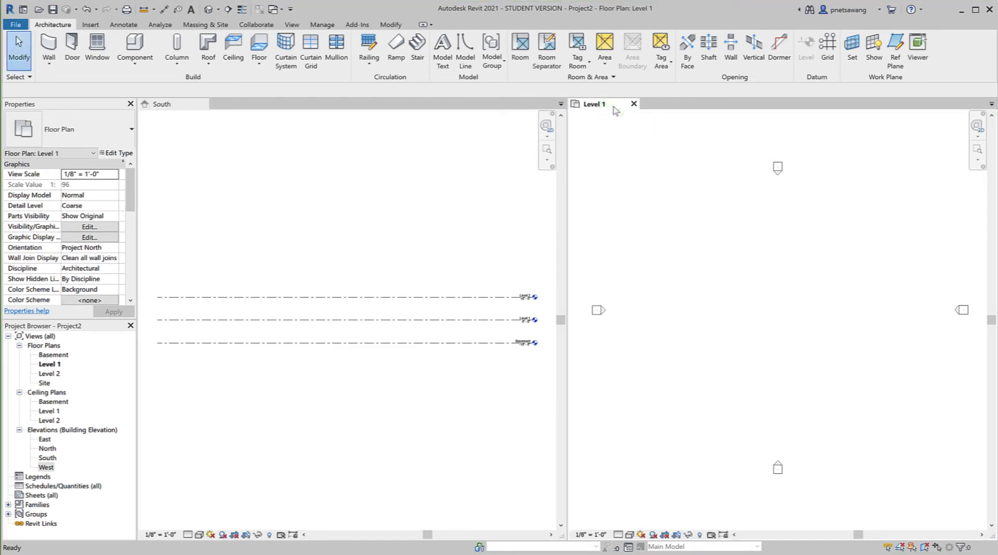
# Draw a horizontal Exterior - CMU 12" wall about 32' long in the Level 1 plan, with an unconnected depth of 20'
pyautogui.click(47, 36)
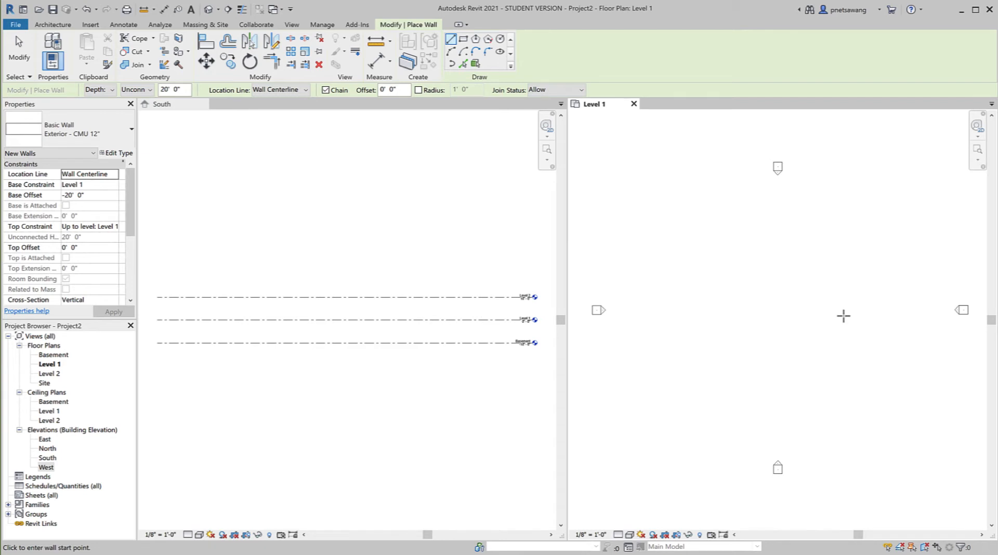
pyautogui.click(843, 315)
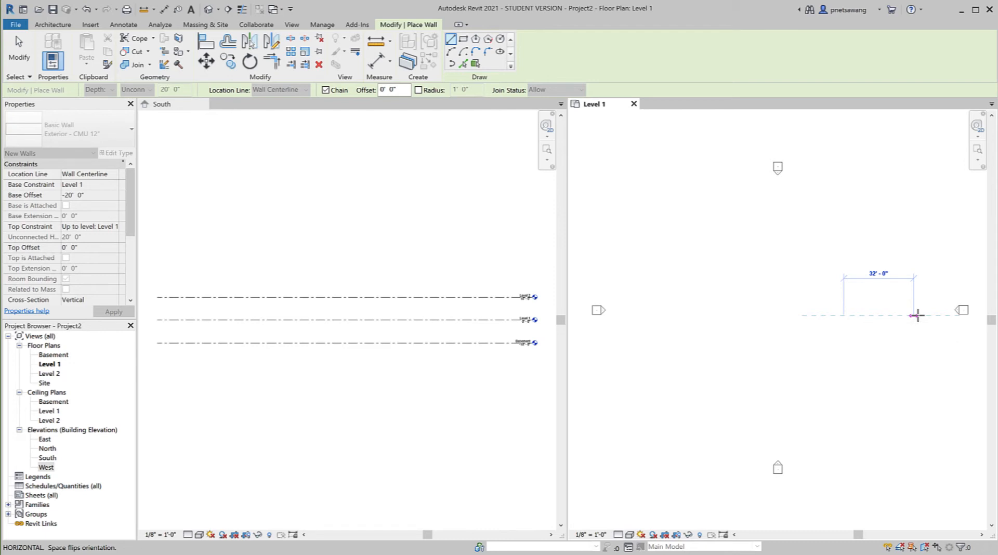
pyautogui.click(917, 315)
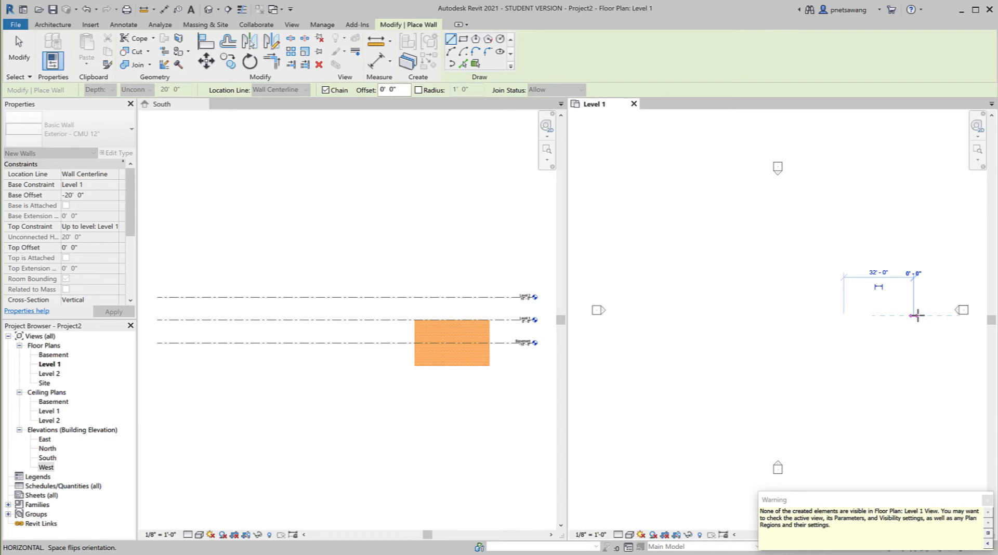
pyautogui.press('Escape')
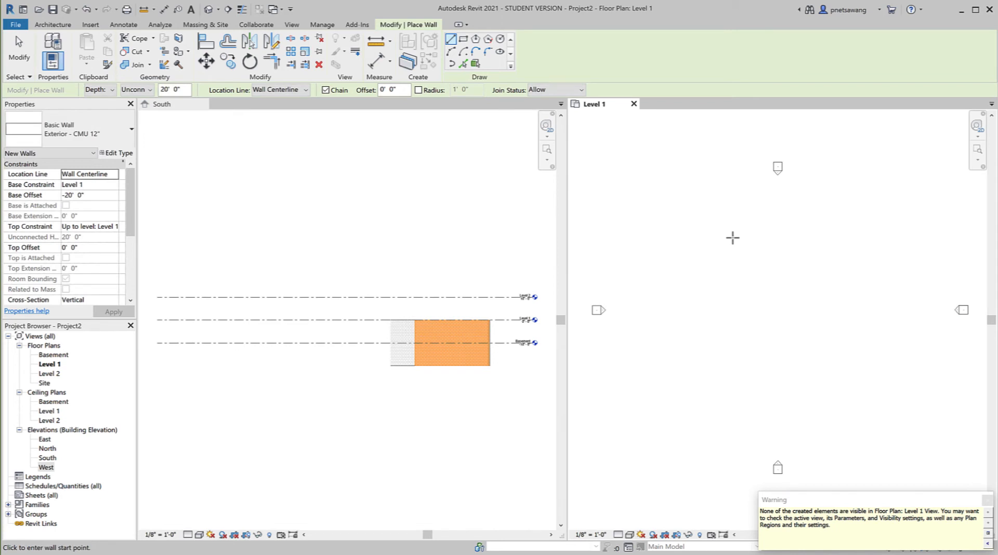
# Set the wall depth to the Basement level and draw another horizontal wall in the Level 1 plan
pyautogui.click(150, 90)
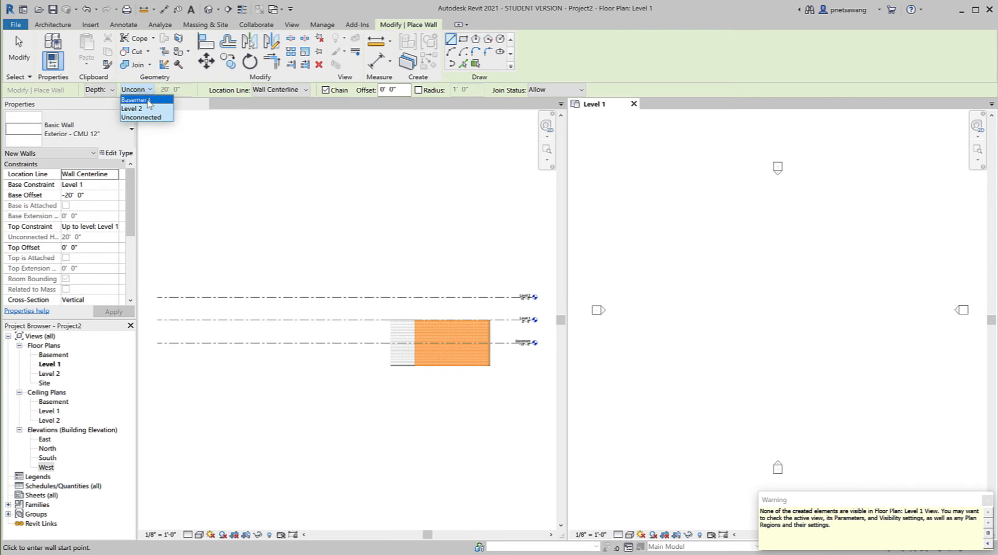
pyautogui.click(148, 100)
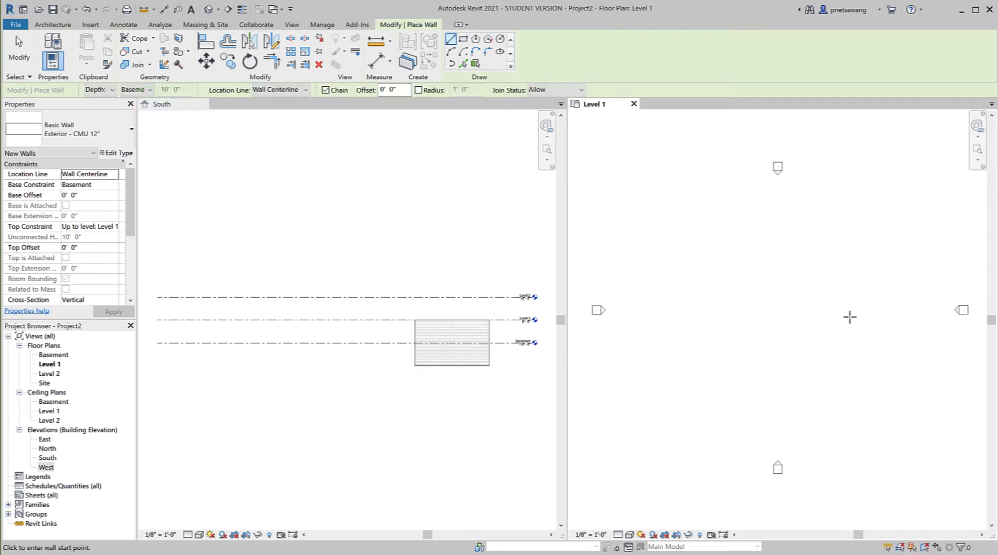
pyautogui.click(806, 309)
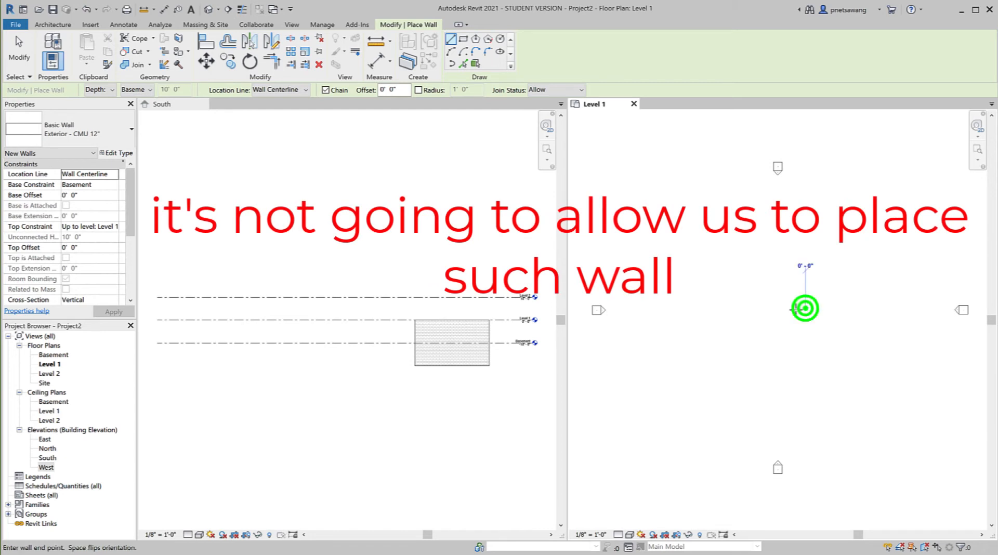
pyautogui.click(749, 309)
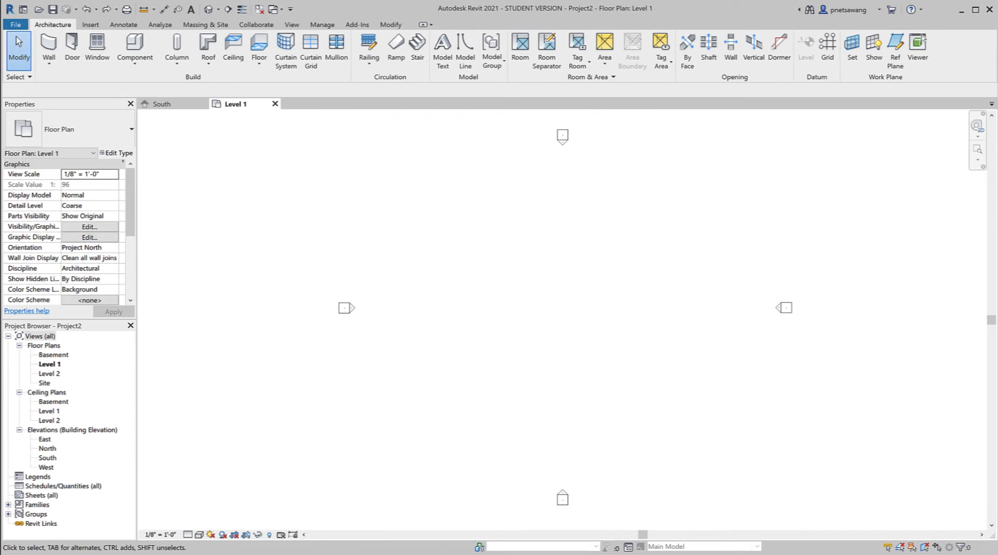
# Draw two joined walls meeting at an acute angle east of the L-shaped walls, with their height up to Level 2
pyautogui.click(44, 61)
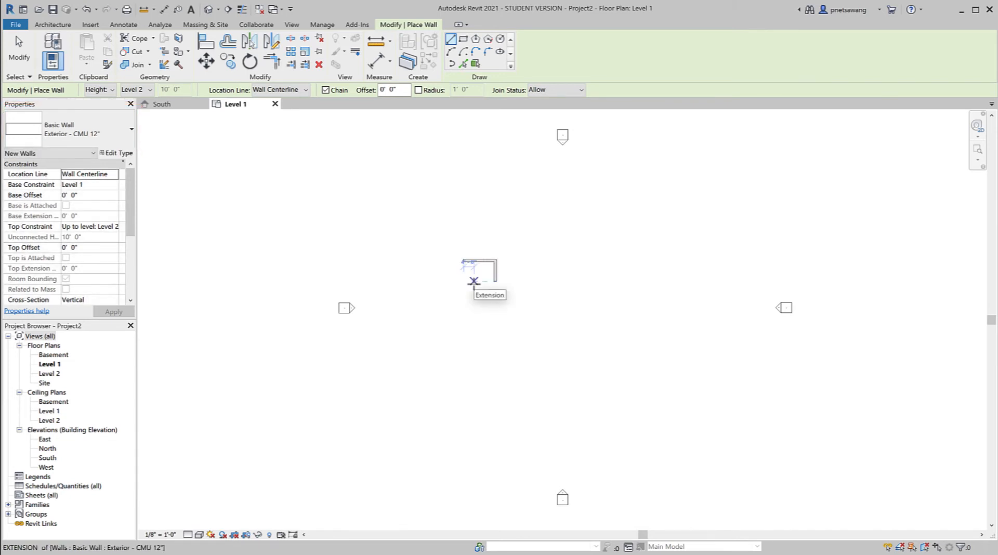
pyautogui.scroll(2, 473, 284)
pyautogui.scroll(2, 474, 284)
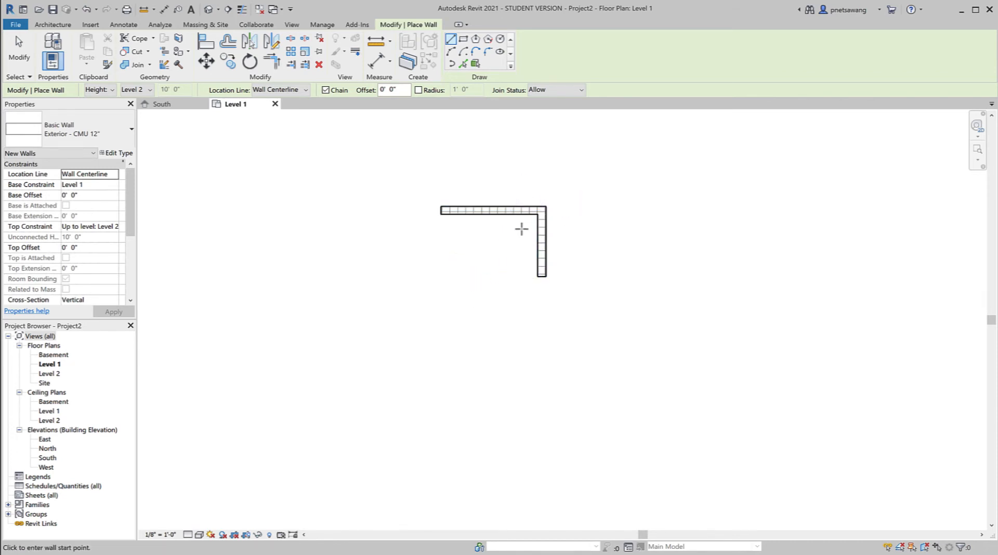
pyautogui.click(663, 210)
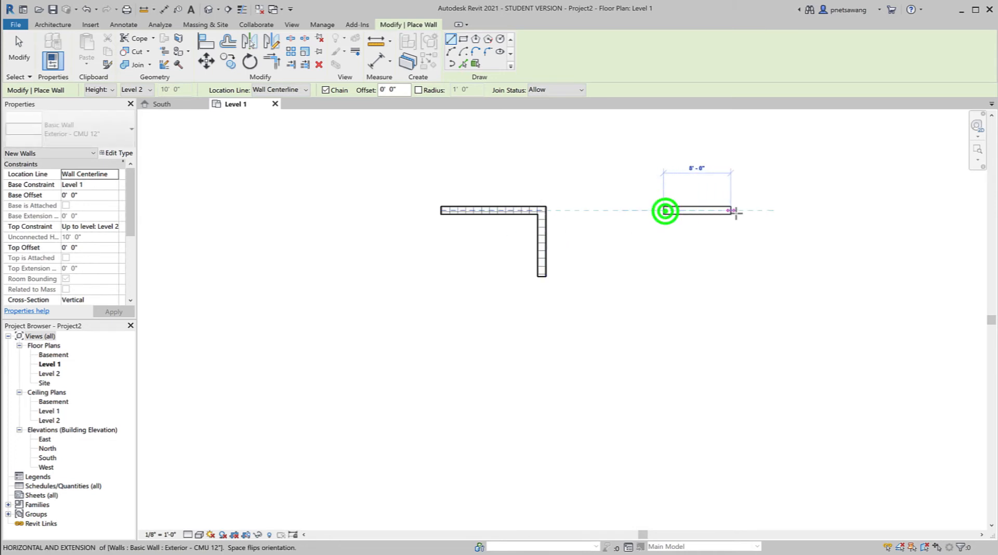
pyautogui.click(736, 210)
pyautogui.click(714, 263)
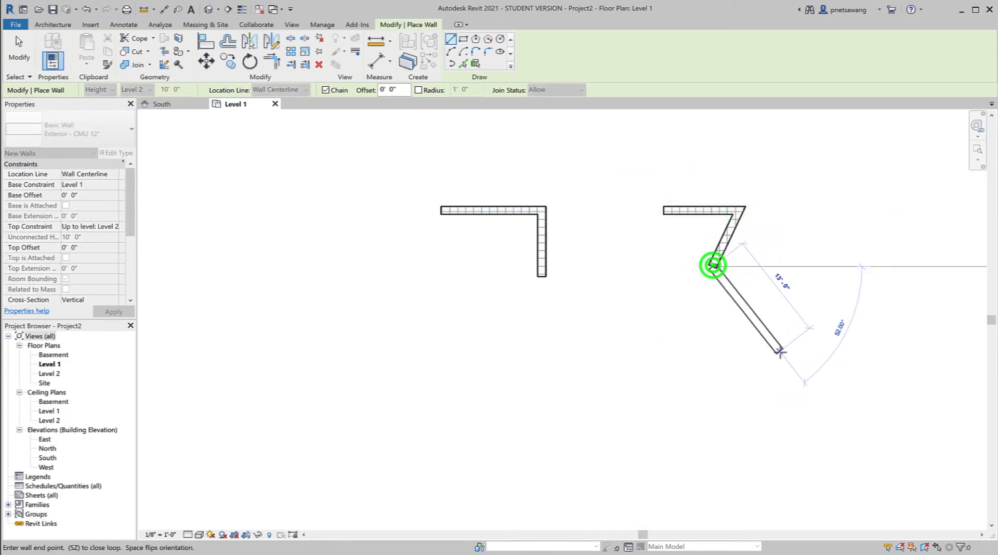
pyautogui.press('Escape')
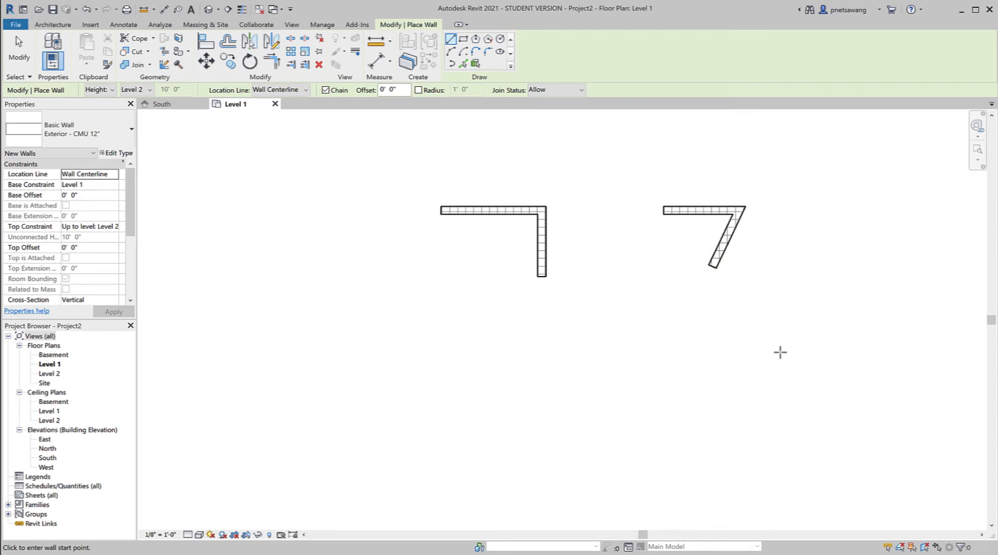
# Draw a T-junction below the L-shaped walls: a horizontal wall with a vertical wall meeting its middle from below
pyautogui.click(480, 328)
pyautogui.click(601, 329)
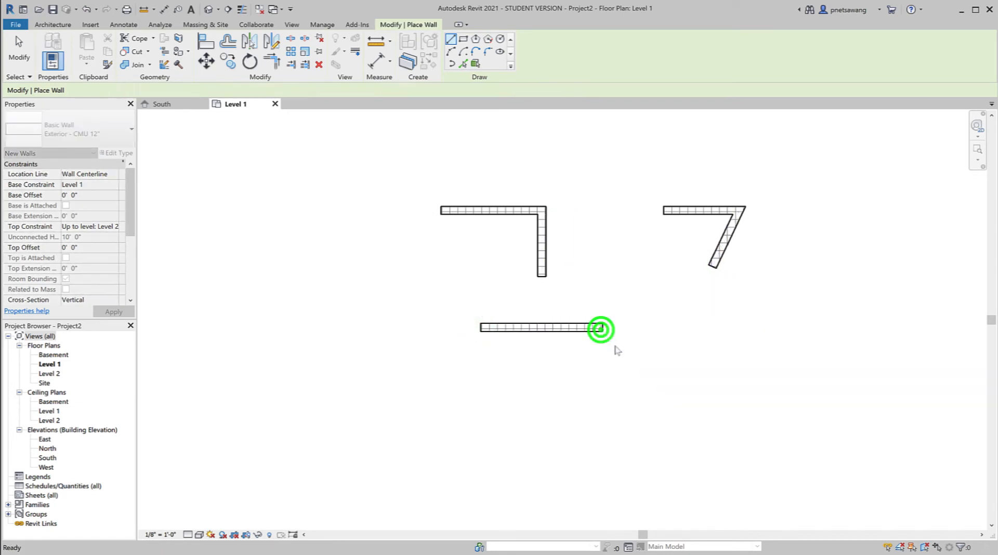
pyautogui.press('Escape')
pyautogui.click(550, 383)
pyautogui.click(550, 334)
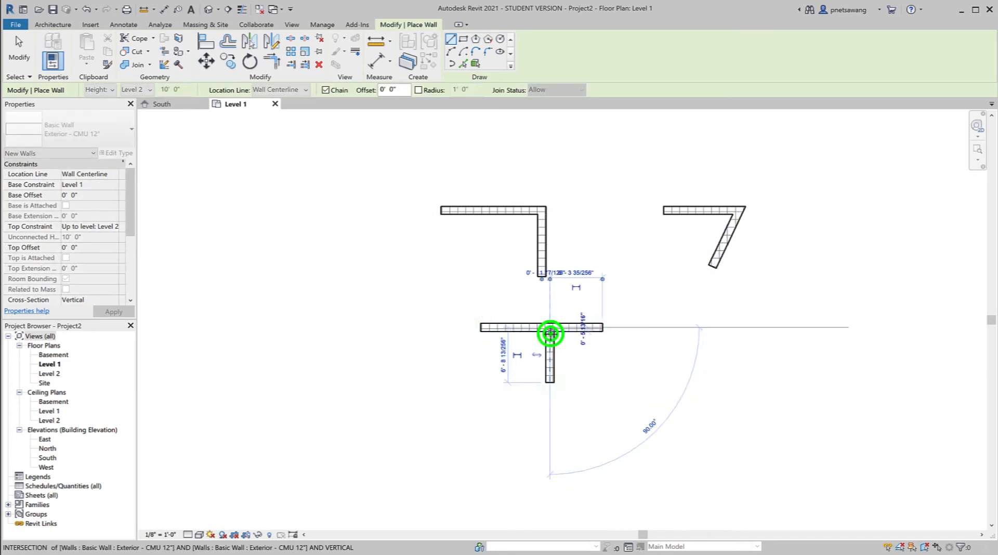
pyautogui.press('Escape')
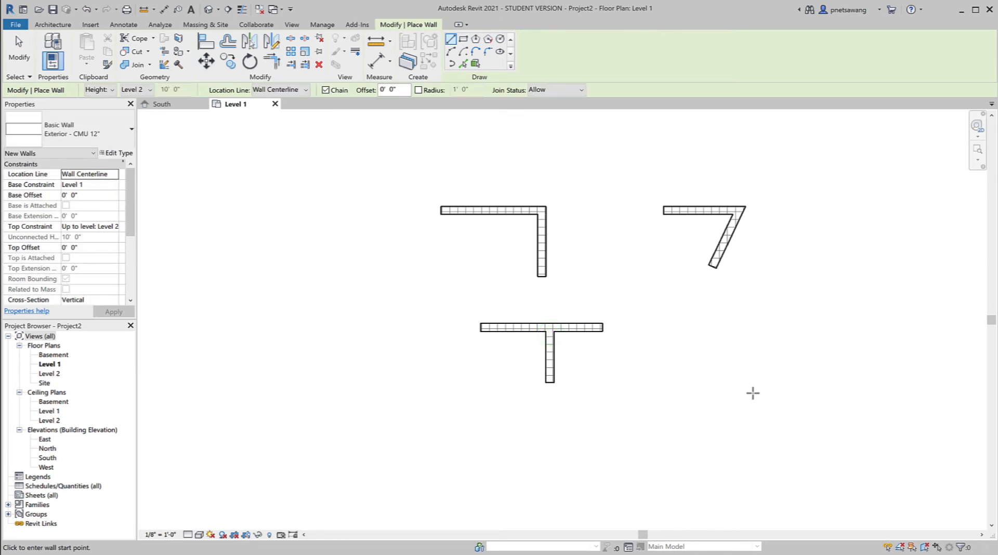
# Set the join status to Disallow and draw a right-angled pair of walls west of the L-shaped walls, the vertical one about 8'-6" long
pyautogui.click(581, 89)
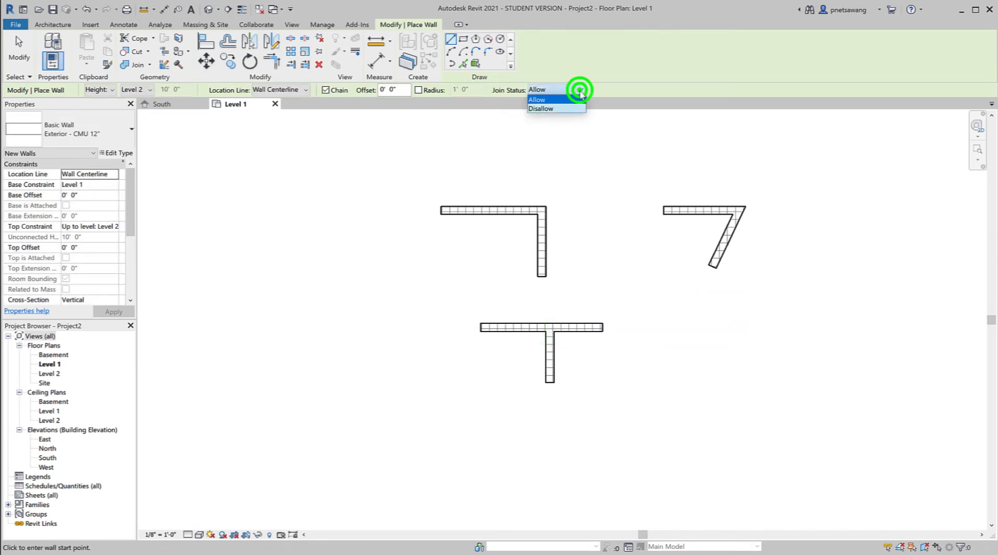
pyautogui.click(564, 109)
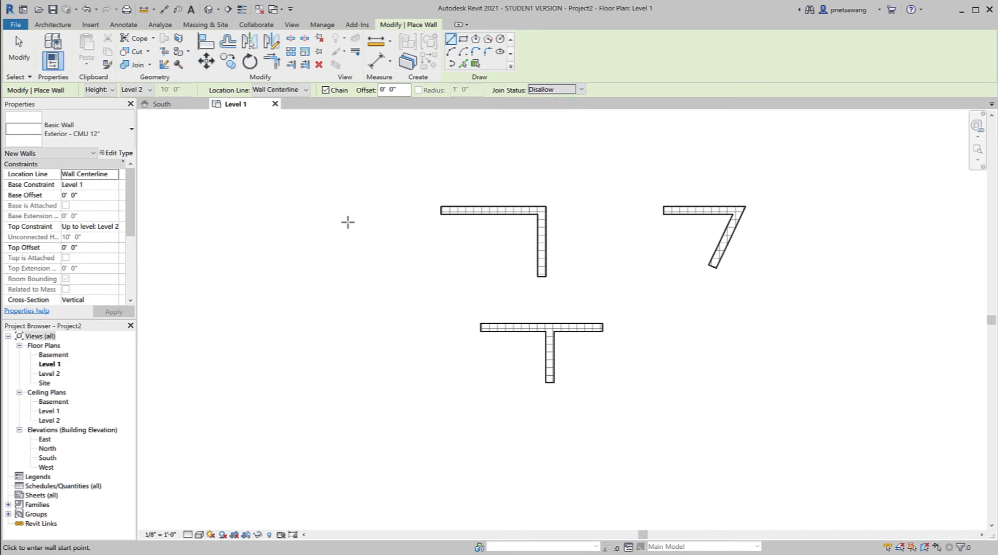
pyautogui.click(275, 221)
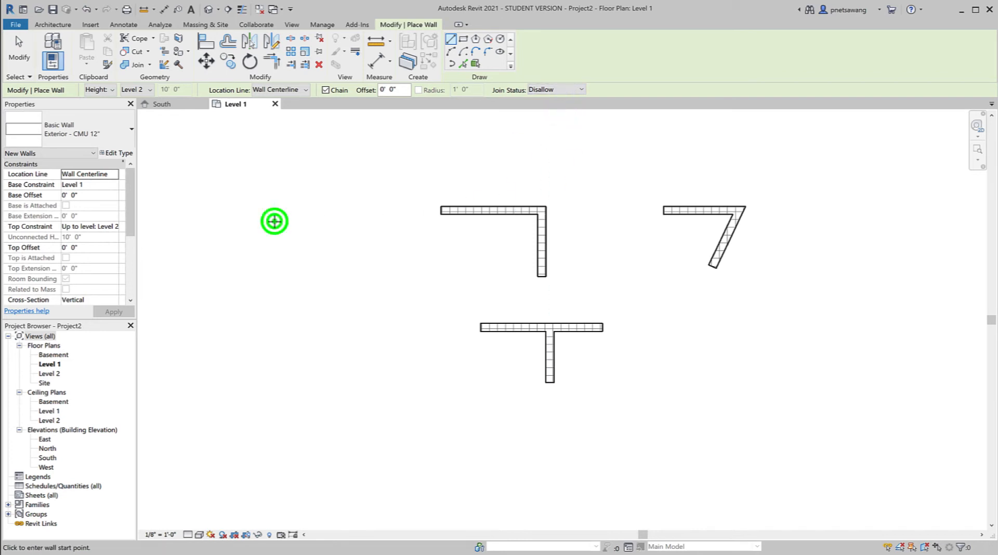
pyautogui.click(349, 221)
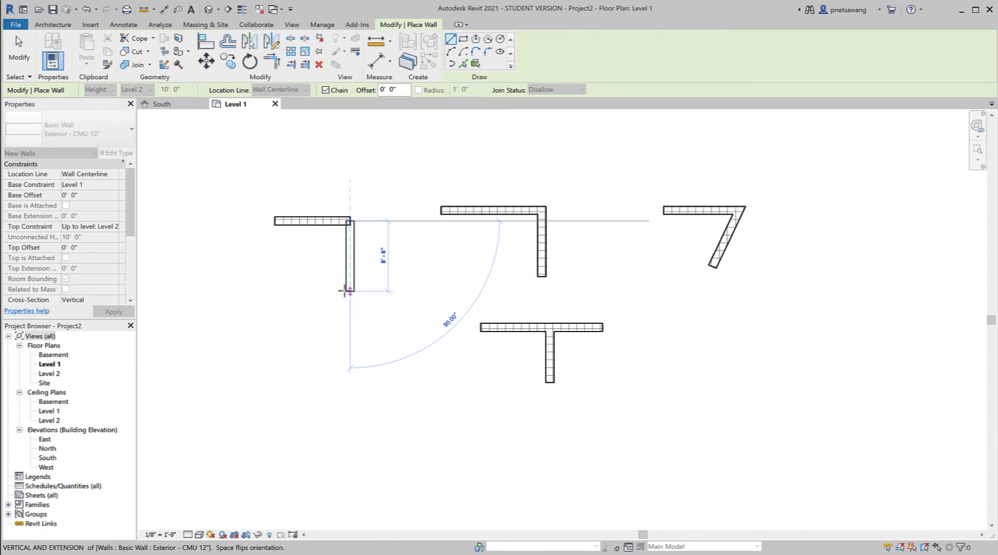
pyautogui.click(347, 290)
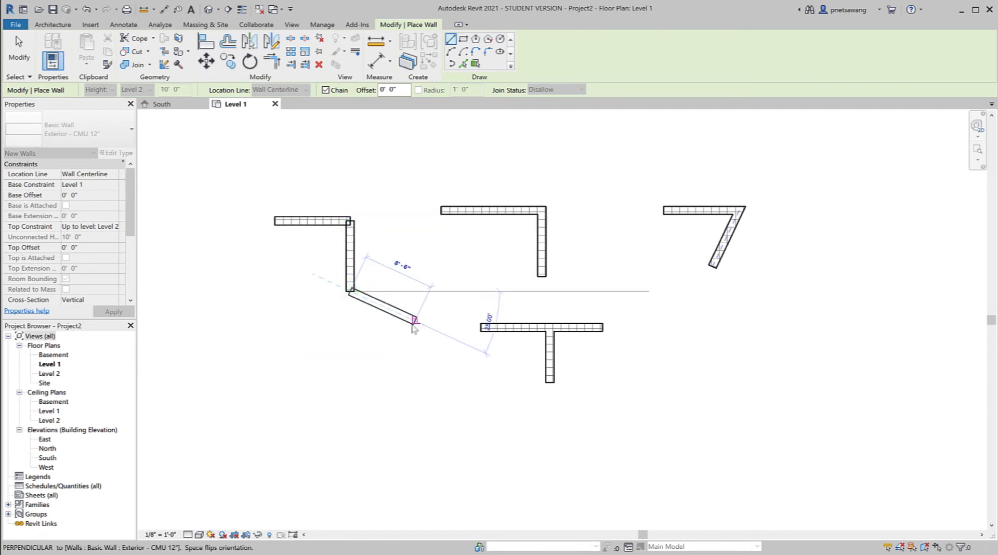
pyautogui.press('Escape')
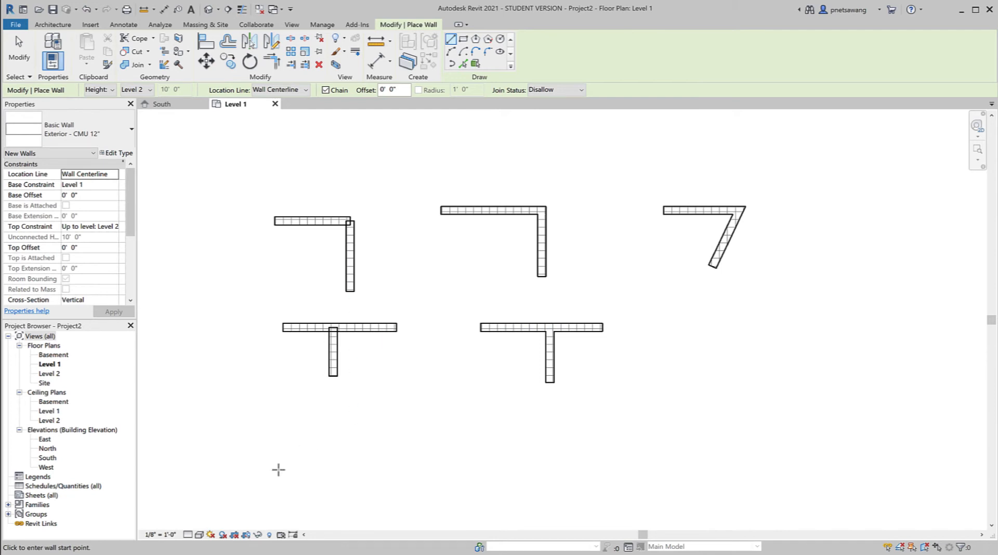
# Set the Level 1 view scale to 1/4" = 1'-0" and leave the Wall command
pyautogui.click(173, 535)
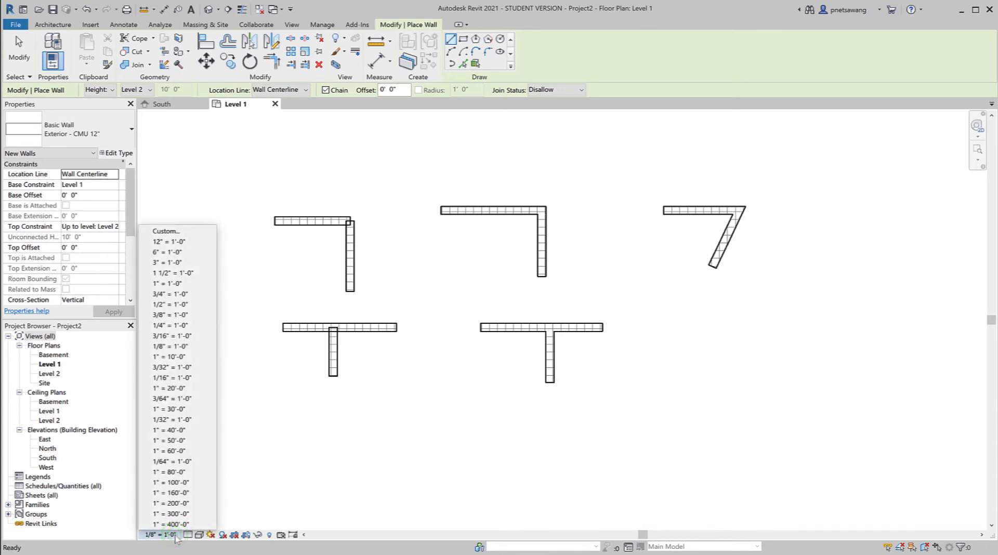
pyautogui.click(171, 325)
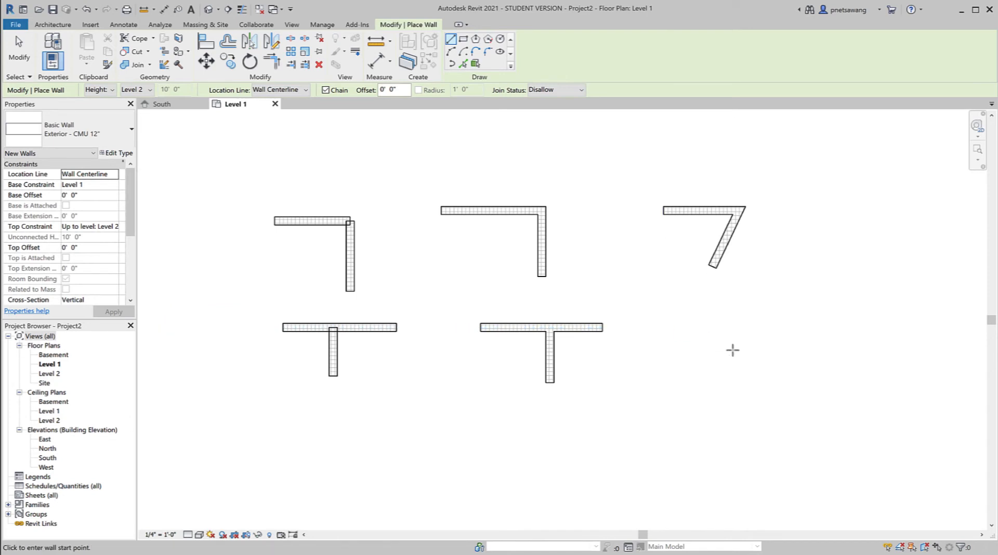
pyautogui.scroll(3, 733, 350)
pyautogui.scroll(3, 733, 351)
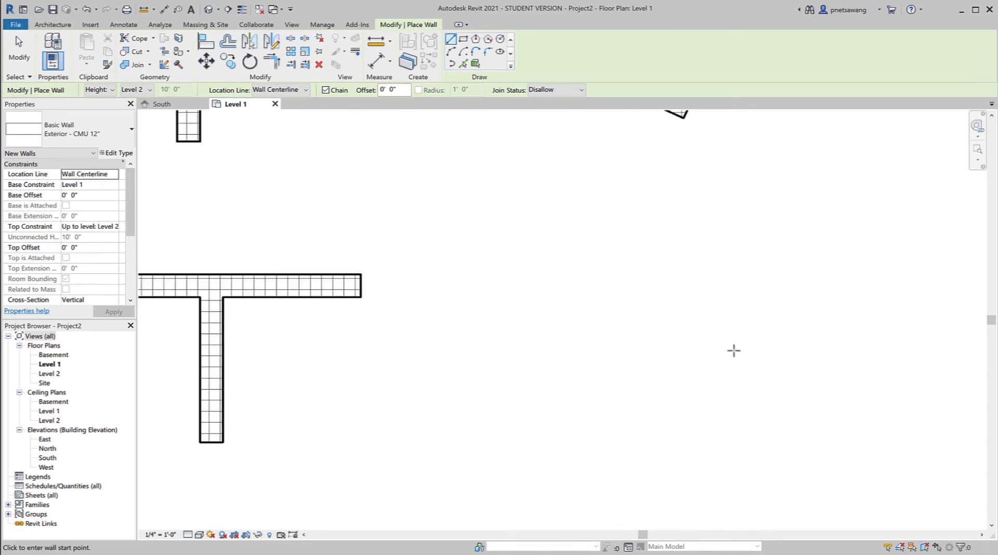
pyautogui.moveTo(733, 351); pyautogui.dragTo(609, 349, button='middle')
pyautogui.press('Escape')
pyautogui.press('Escape')
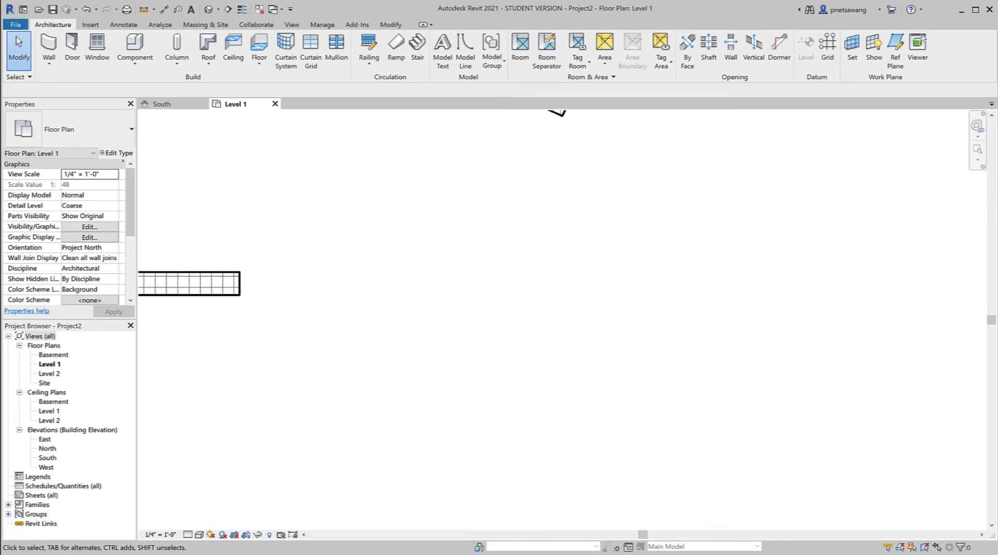
# Draw a joined corner of Exterior - Stucco 4" walls in the empty area, its horizontal wall about 7'-6" long
pyautogui.click(48, 43)
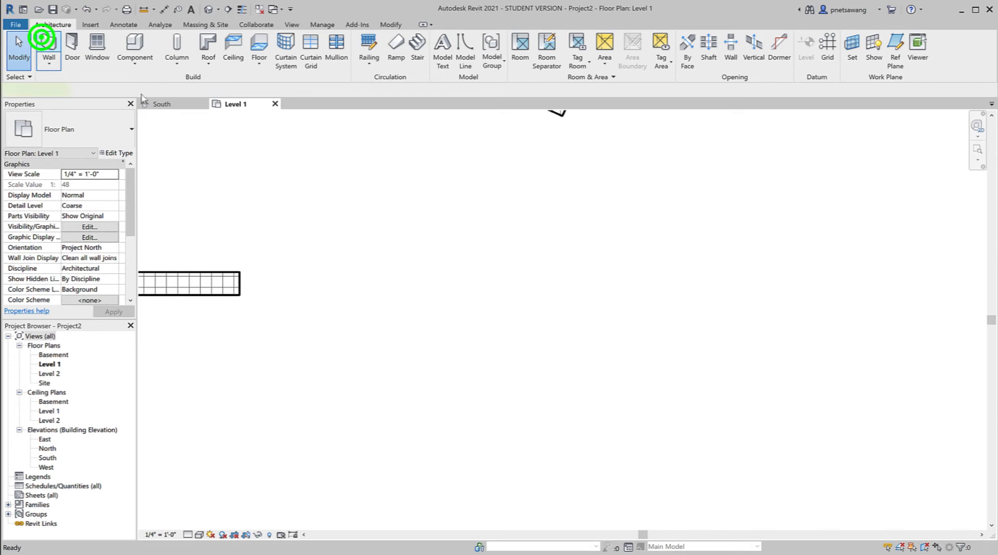
pyautogui.click(538, 423)
pyautogui.click(539, 247)
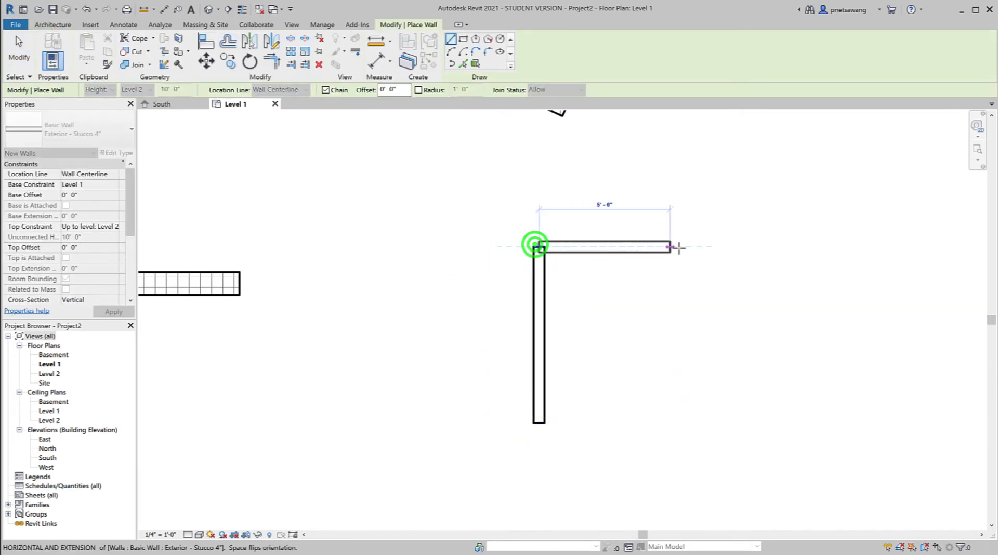
pyautogui.click(718, 247)
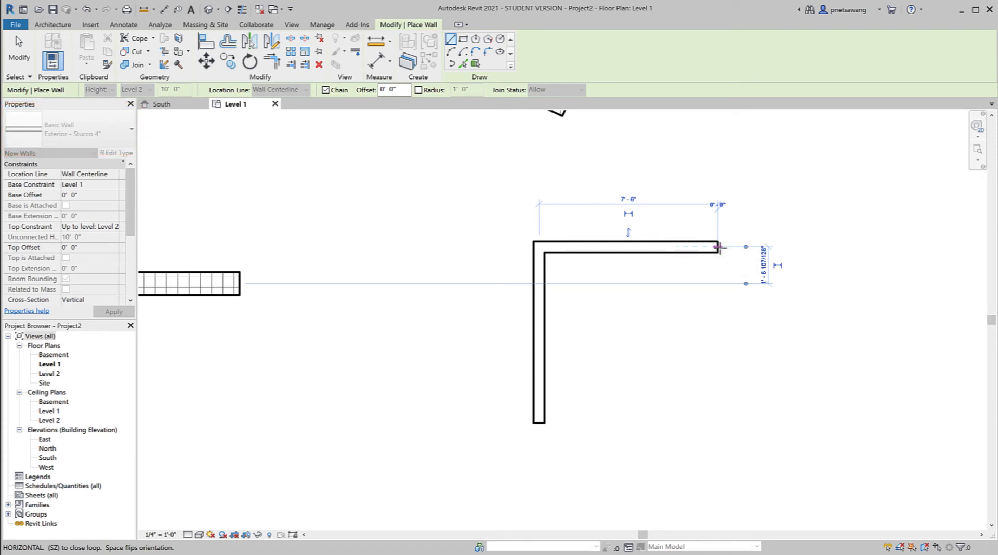
# Leave the Wall command and set the Level 1 view's detail level to Medium
pyautogui.press('Escape')
pyautogui.press('Escape')
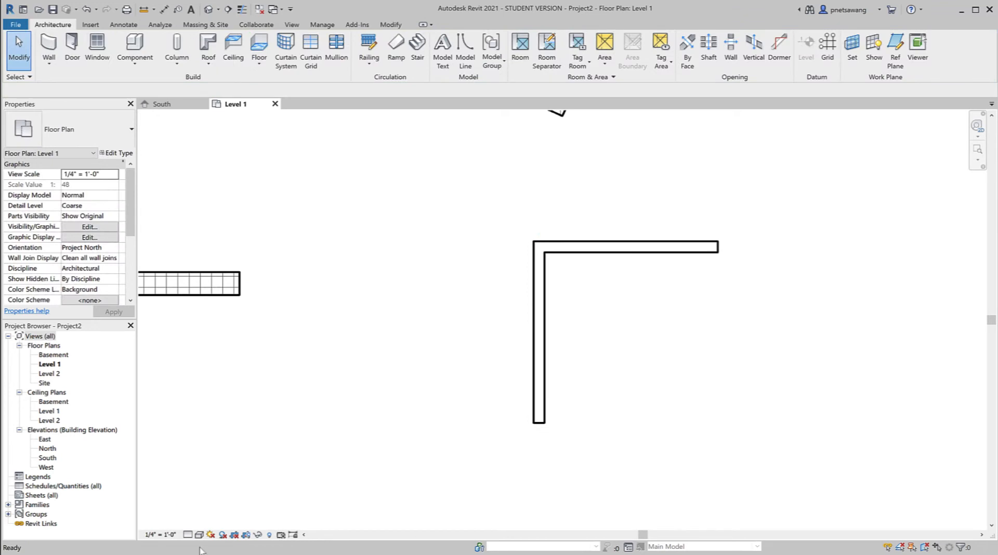
pyautogui.click(187, 535)
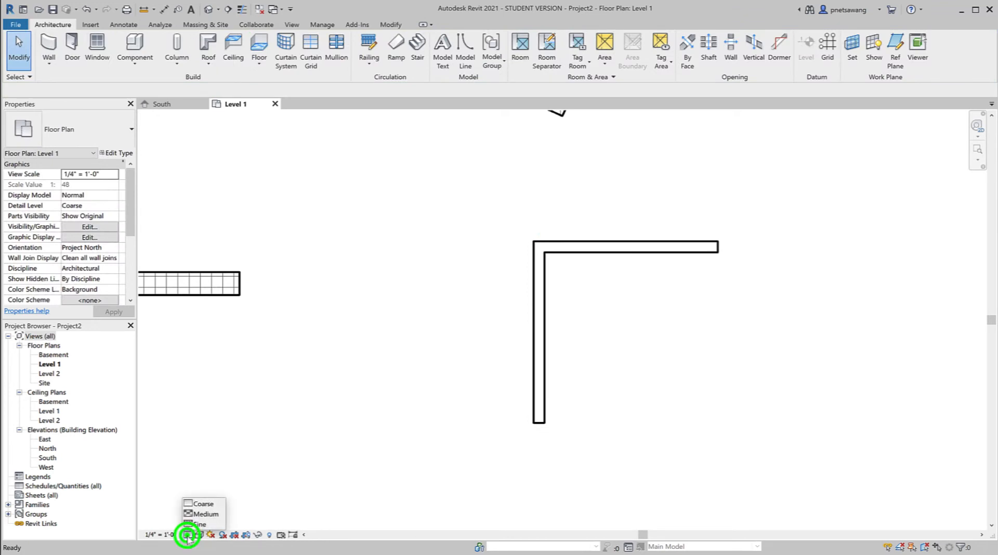
pyautogui.click(204, 514)
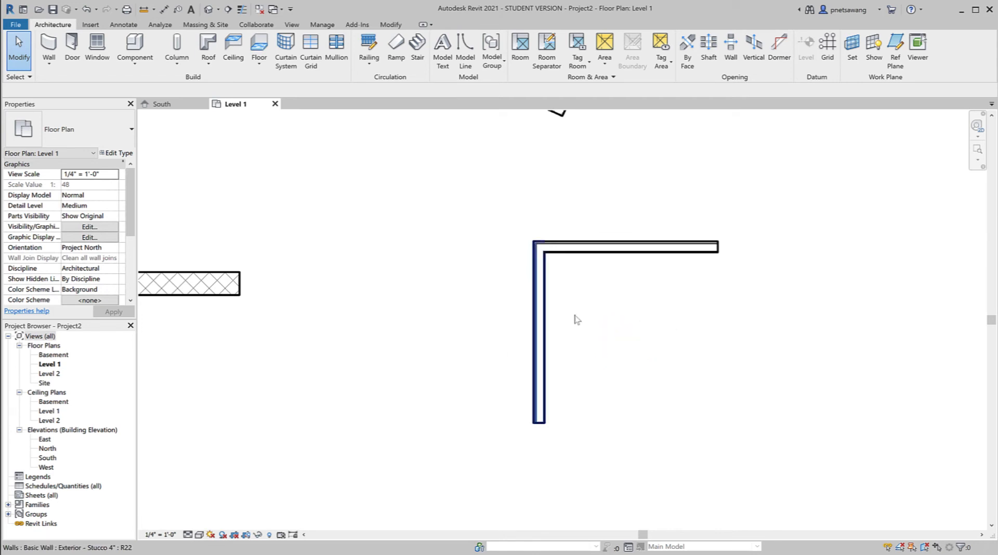
# Change the horizontal wall of the stucco corner to the Exterior - CMU 12" wall type
pyautogui.moveTo(690, 294); pyautogui.dragTo(635, 229)
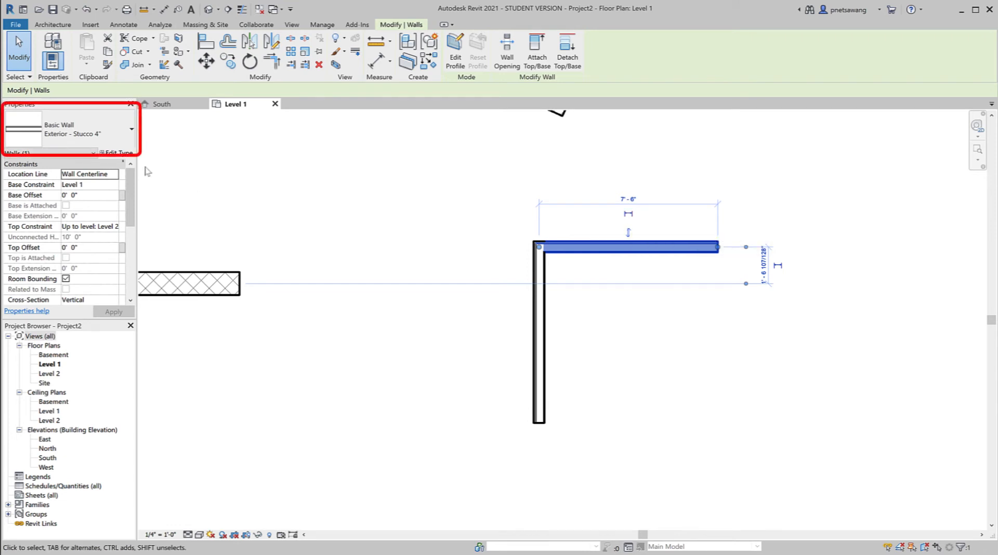
pyautogui.click(98, 123)
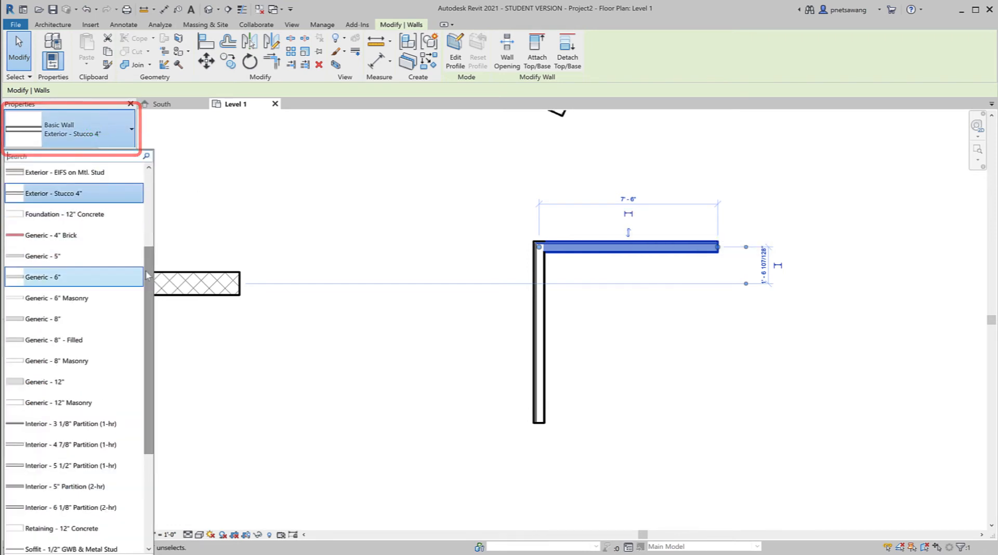
pyautogui.moveTo(146, 269); pyautogui.dragTo(148, 208)
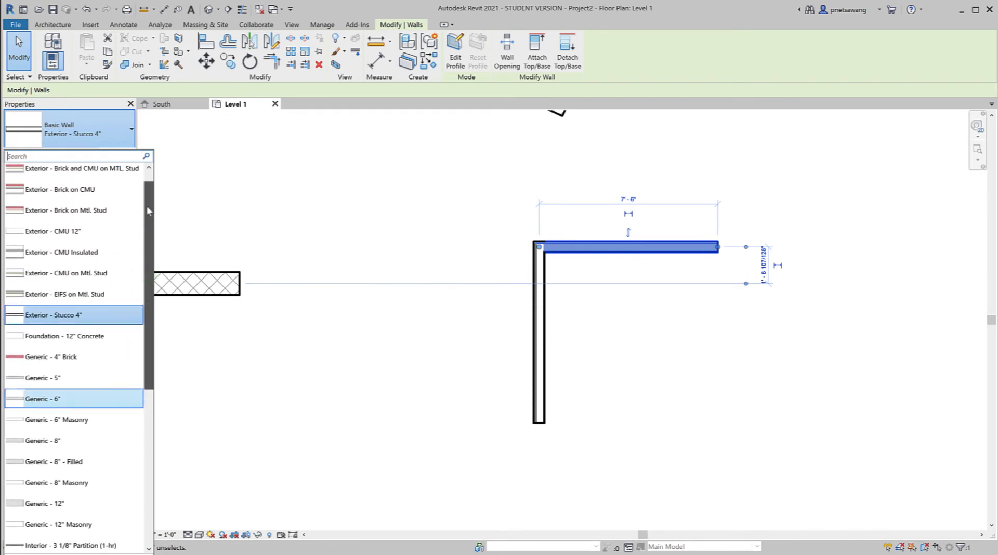
pyautogui.click(98, 234)
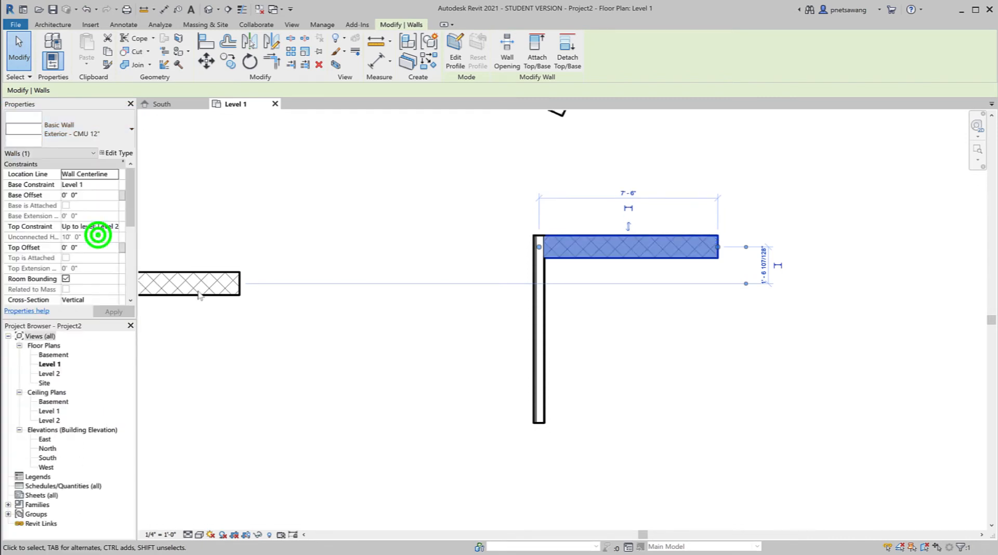
pyautogui.click(388, 370)
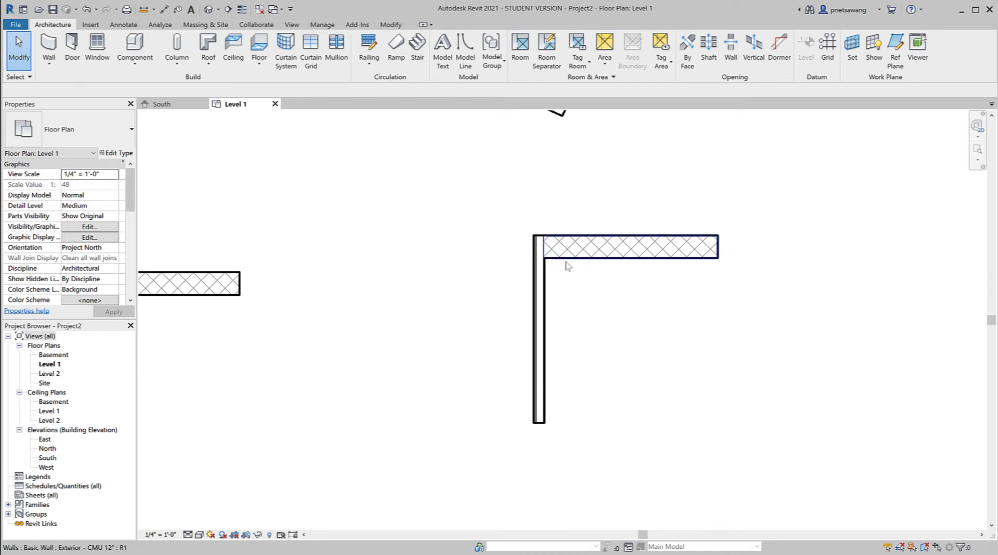
# Disallow the join at the vertical stucco wall's upper end and pull that end down clear of the CMU wall
pyautogui.scroll(4, 566, 268)
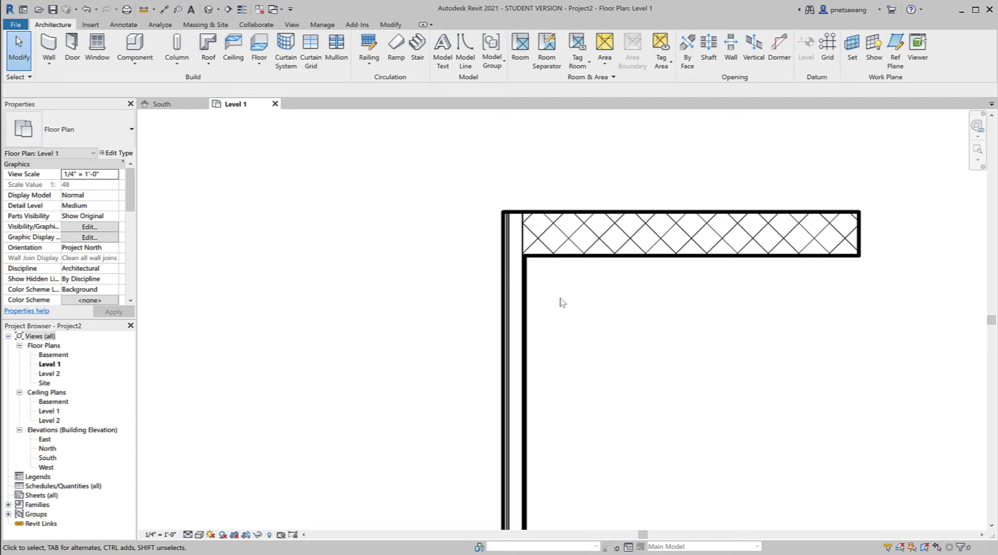
pyautogui.click(525, 315)
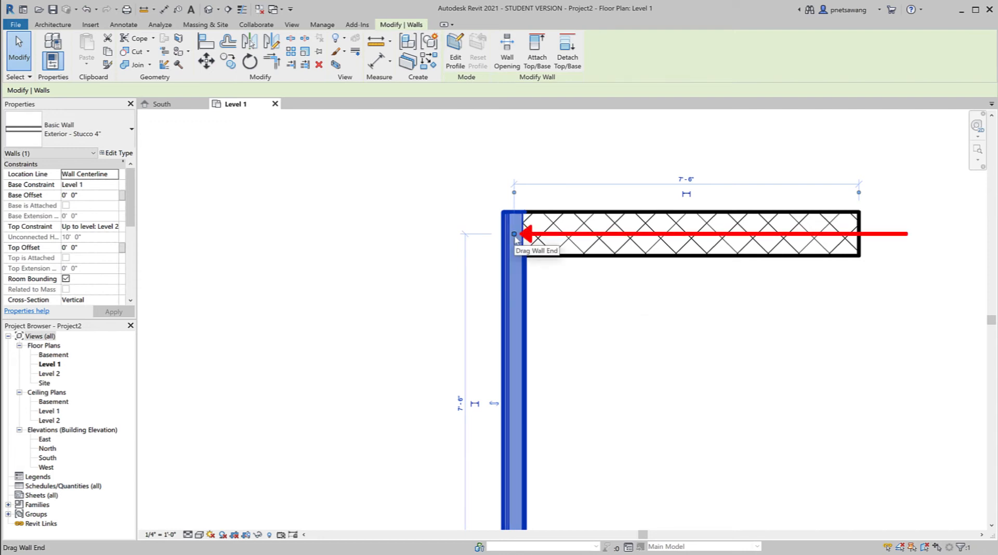
pyautogui.rightClick(514, 235)
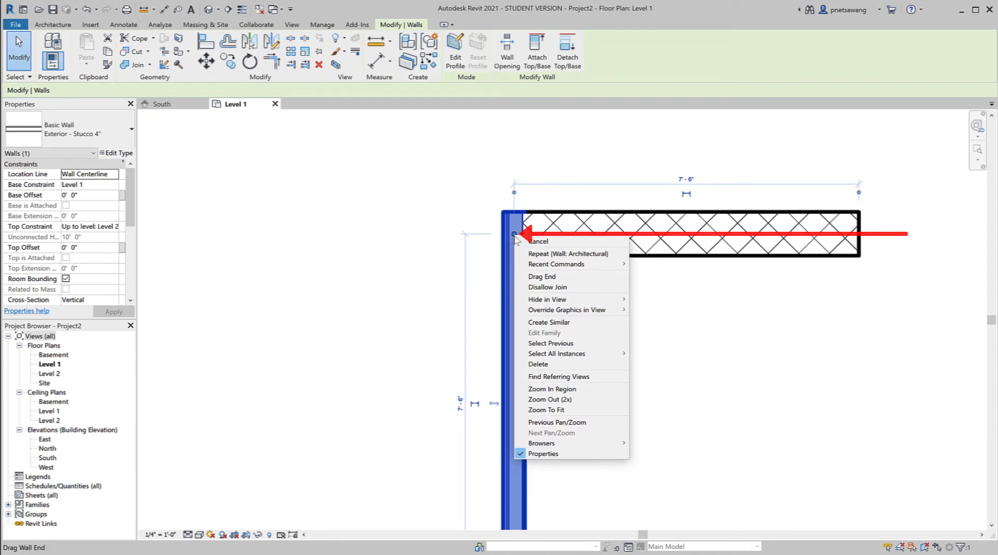
pyautogui.click(535, 288)
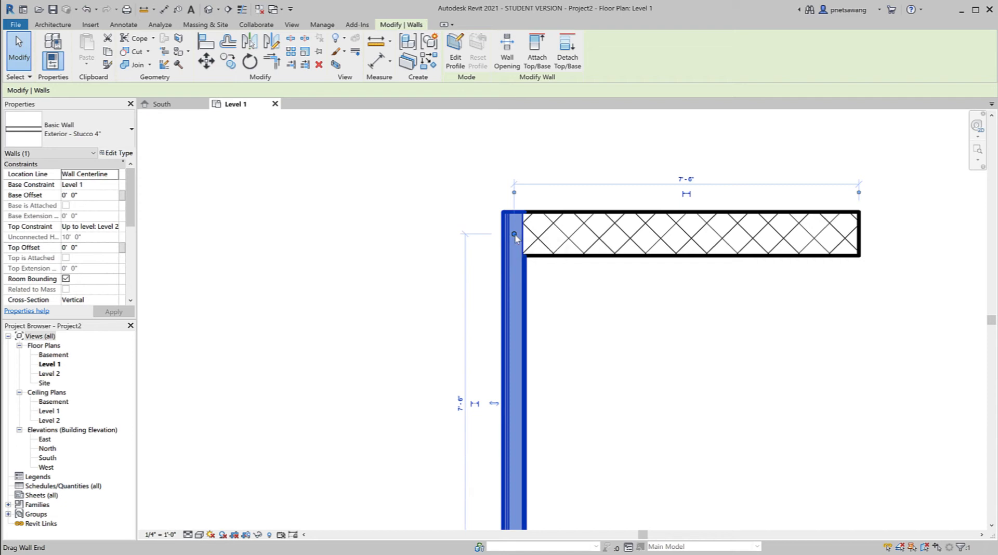
pyautogui.moveTo(515, 235); pyautogui.dragTo(515, 271)
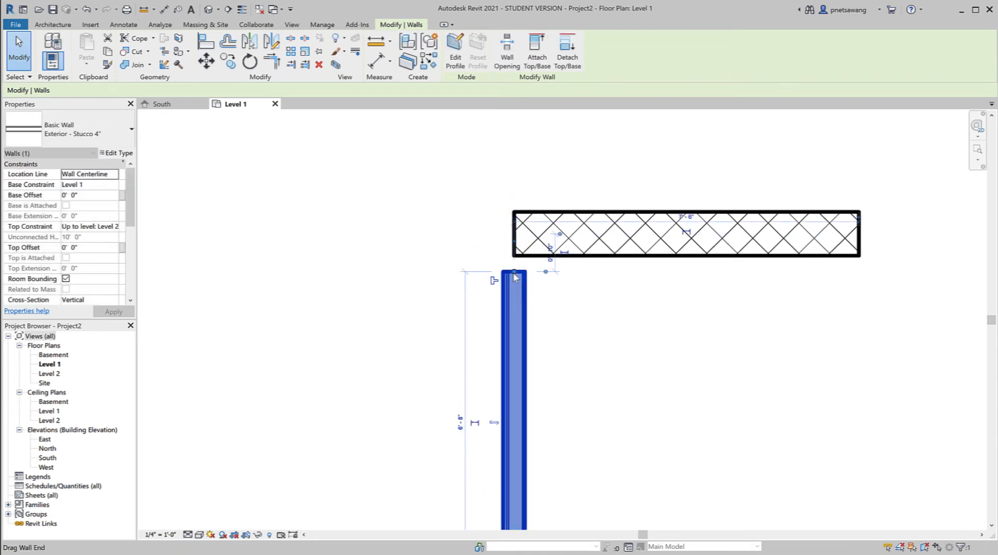
pyautogui.click(605, 335)
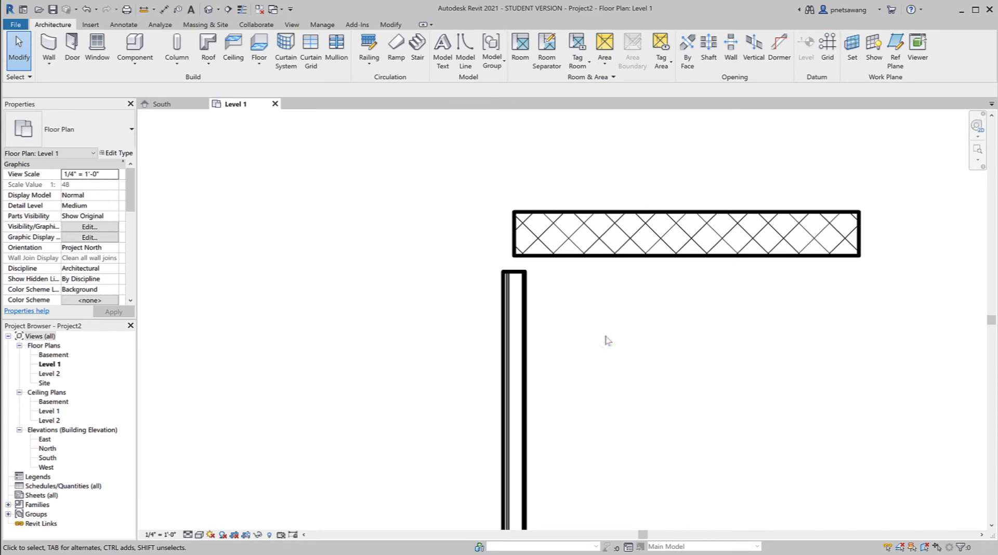
# Extend the vertical stucco wall's upper end to the lower face of the CMU wall
pyautogui.click(529, 318)
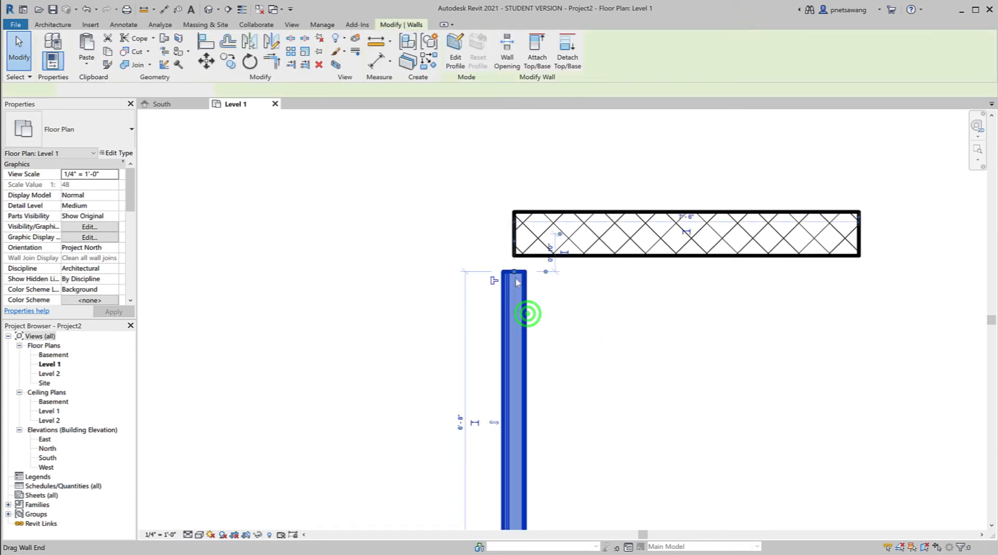
pyautogui.moveTo(515, 271); pyautogui.dragTo(514, 255)
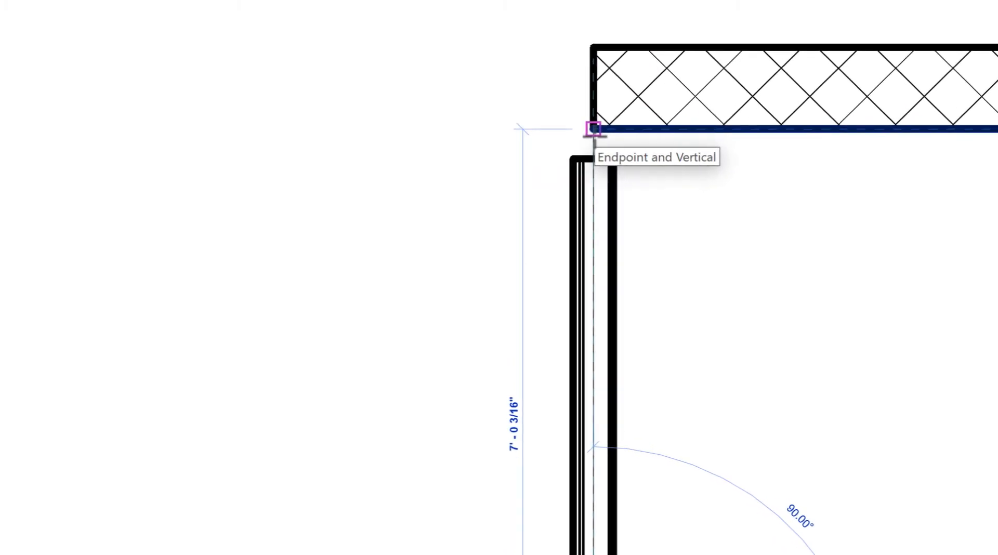
pyautogui.moveTo(594, 130); pyautogui.dragTo(594, 131)
pyautogui.click(749, 270)
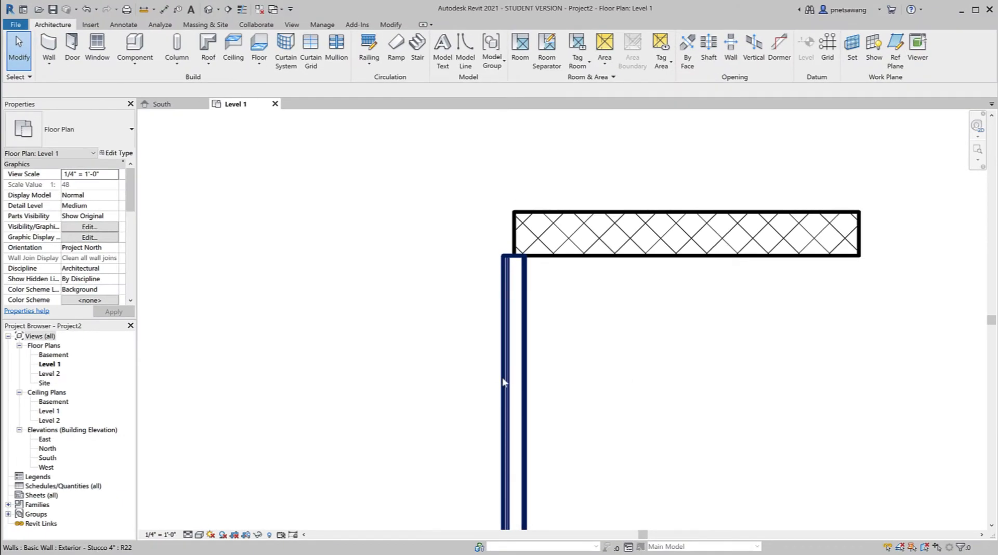
# Align the CMU wall's west end with the outer face of the vertical stucco wall
pyautogui.press('a')
pyautogui.press('l')
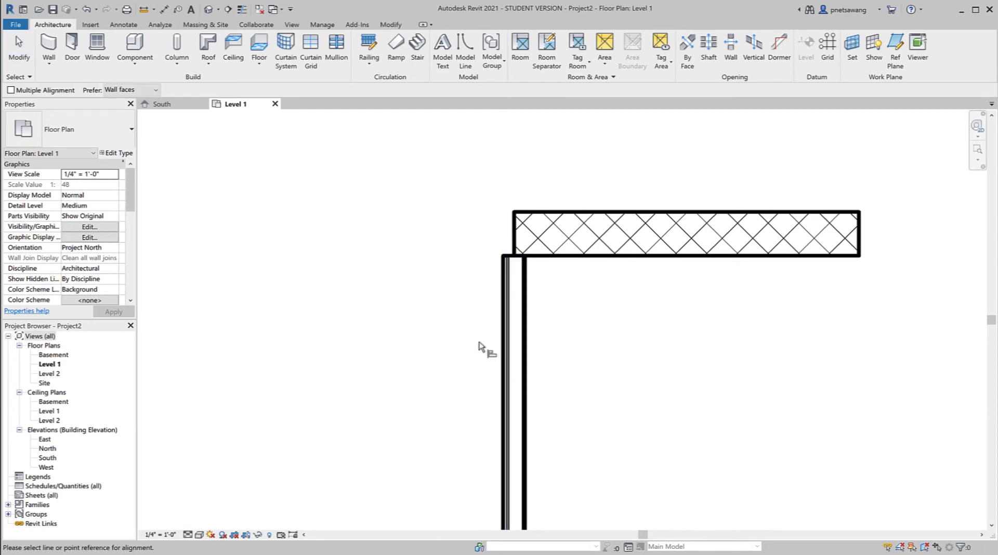
pyautogui.click(499, 332)
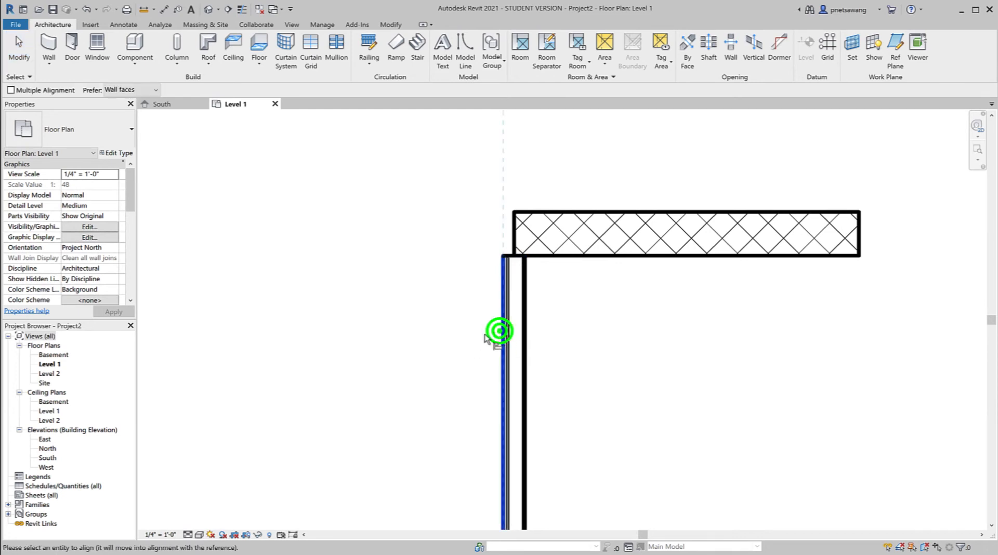
pyautogui.click(513, 240)
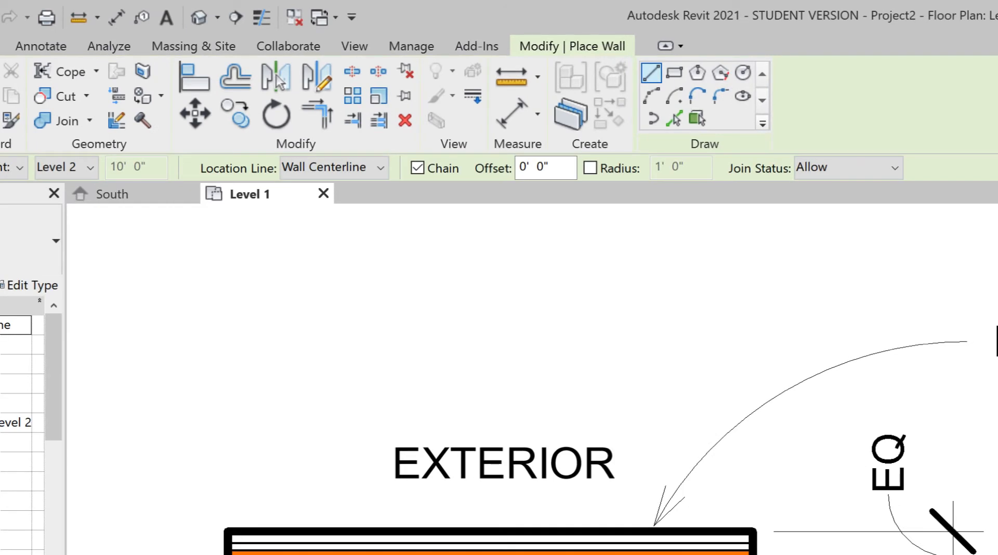
# Check the Wall command's location line options and open the layer structure of the Exterior - Stucco 6" wall type
pyautogui.click(380, 170)
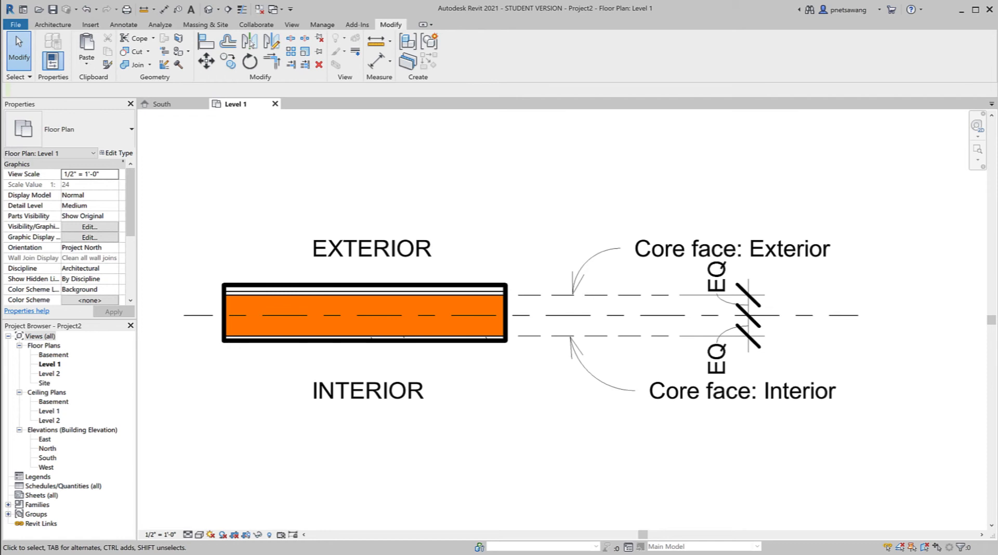
pyautogui.click(491, 285)
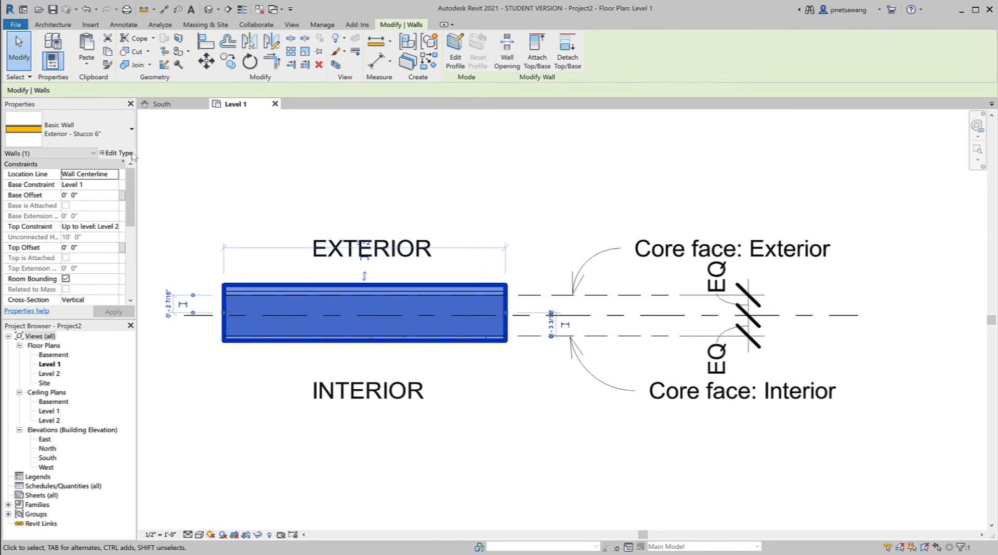
pyautogui.click(115, 153)
pyautogui.moveTo(783, 133); pyautogui.dragTo(567, 120)
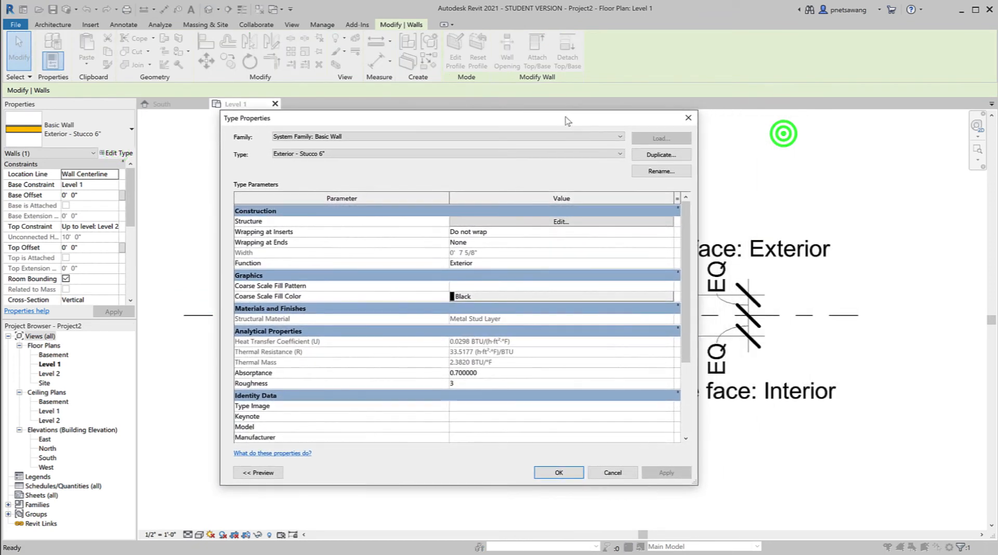
pyautogui.click(568, 222)
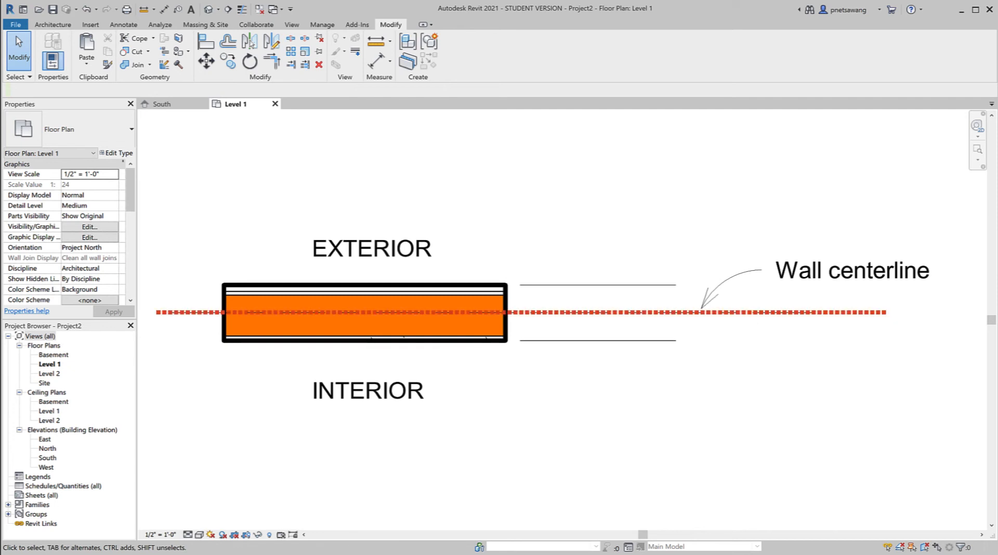
# Flip the Exterior - Stucco 6" wall about its wall centerline
pyautogui.click(229, 341)
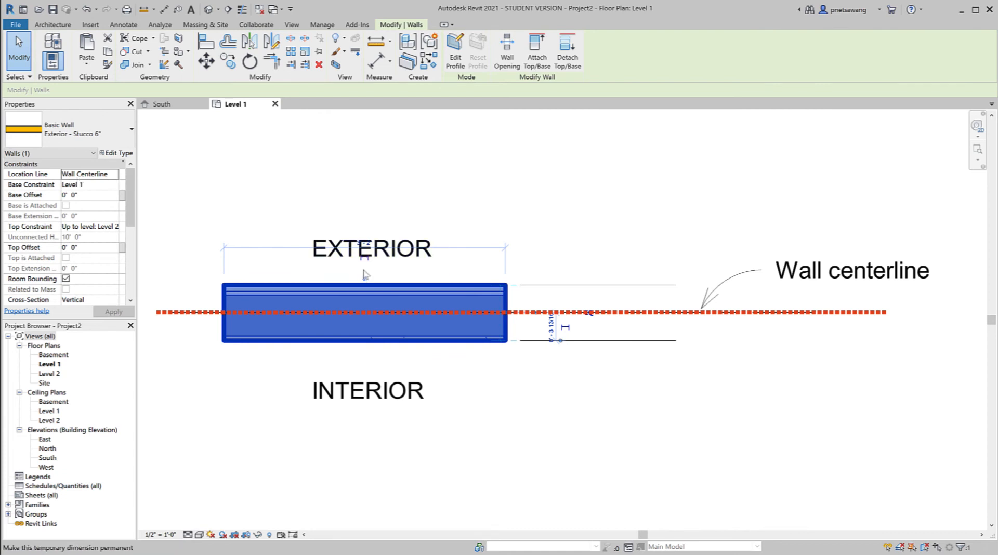
pyautogui.click(365, 276)
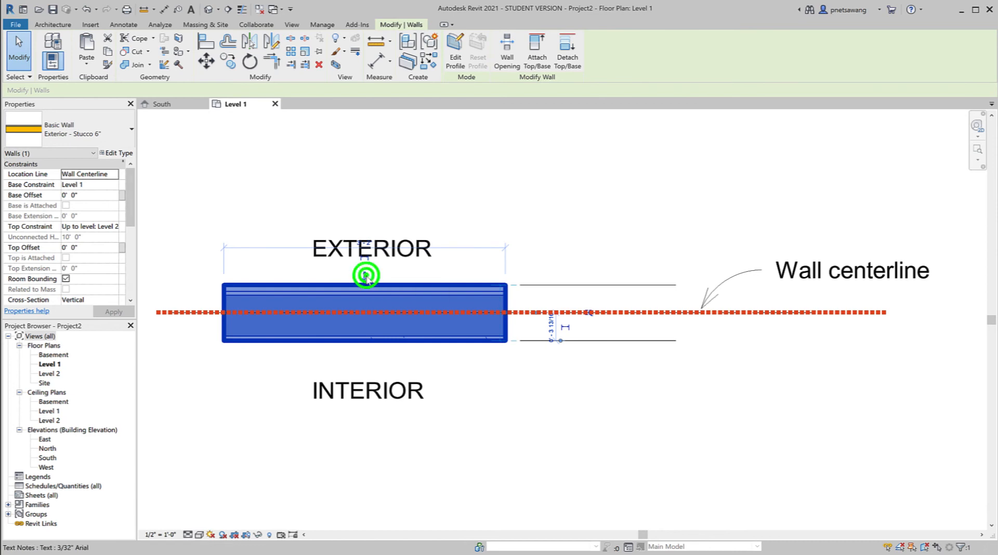
pyautogui.click(598, 238)
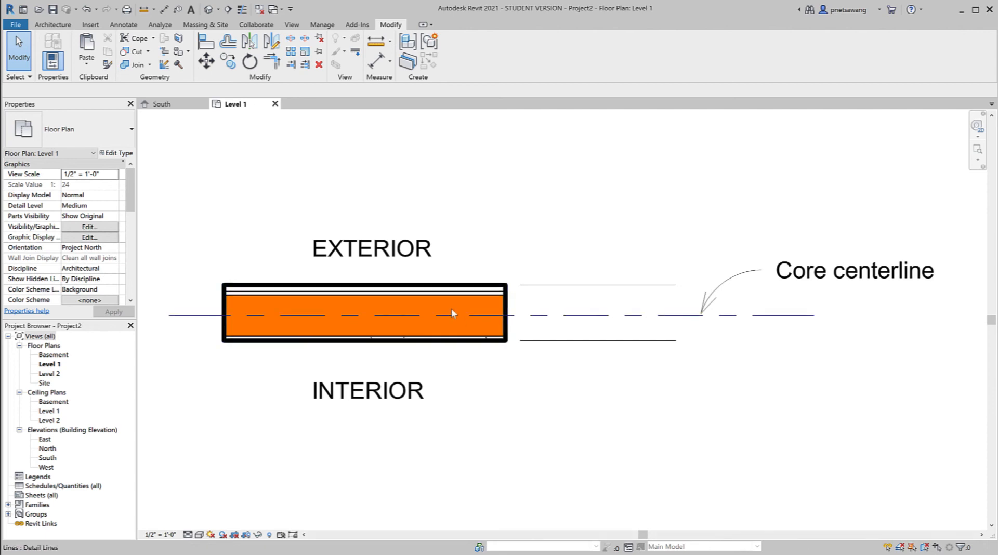
# Set the Exterior - Stucco 6" wall's location line to Core Centerline
pyautogui.click(446, 293)
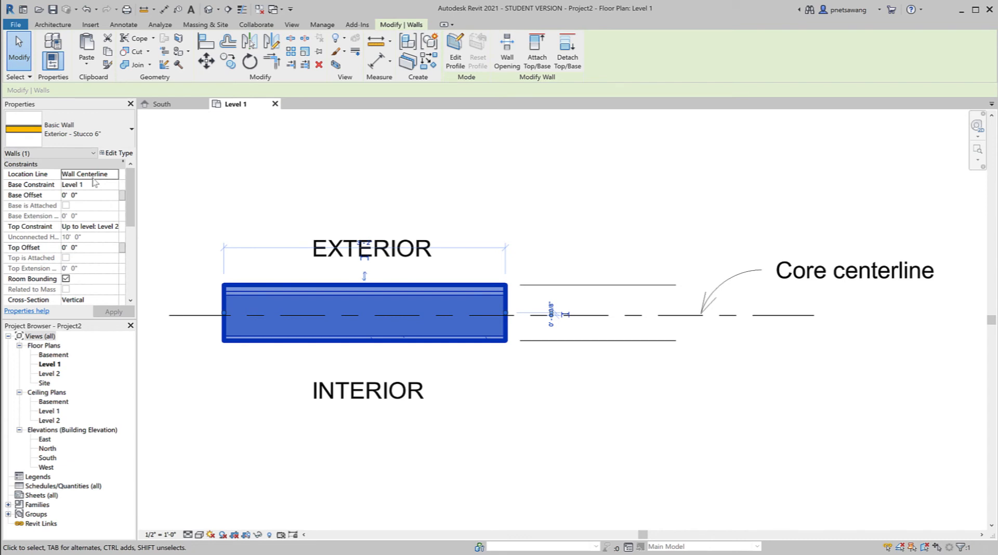
pyautogui.click(112, 174)
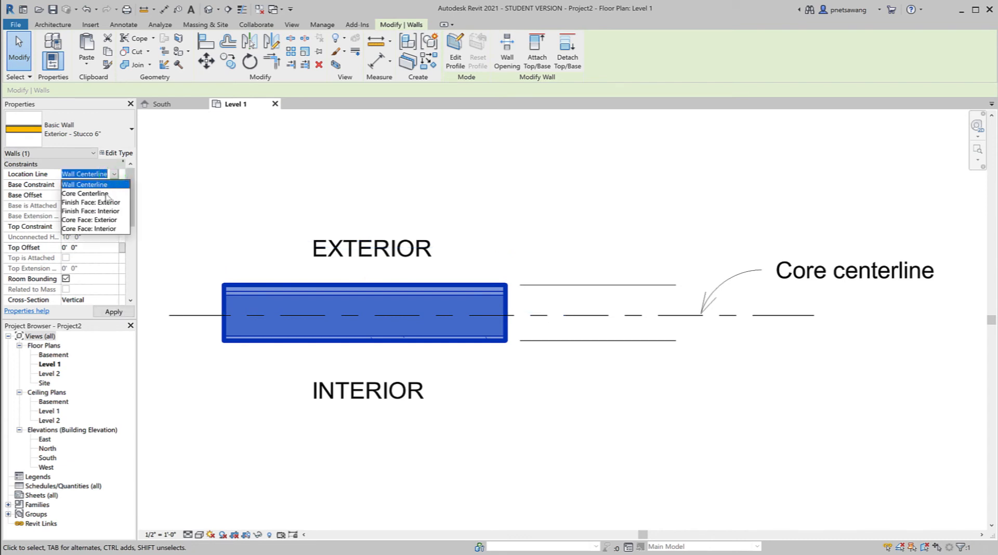
pyautogui.click(107, 194)
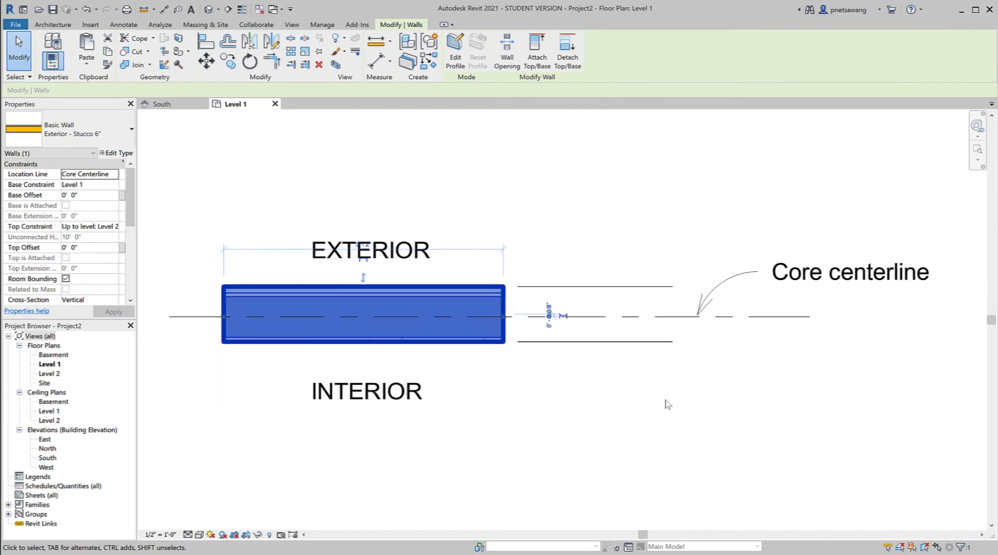
pyautogui.click(230, 414)
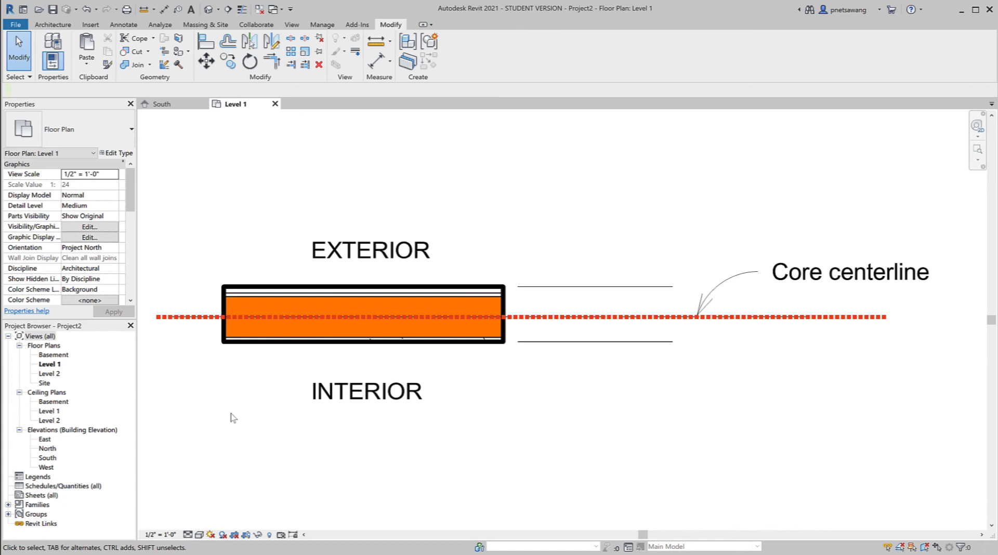
# Flip the Exterior - Stucco 6" wall about its core centerline
pyautogui.click(274, 344)
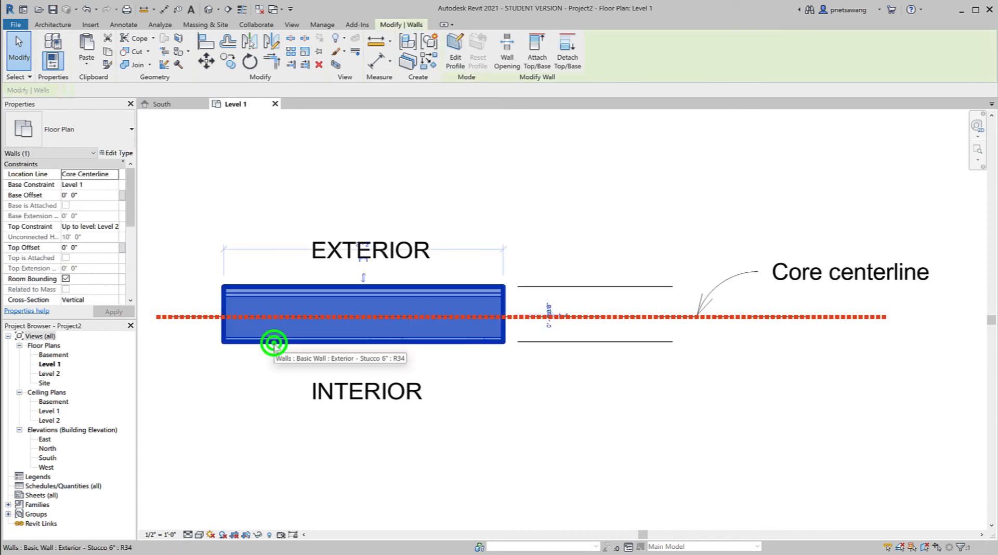
pyautogui.click(363, 277)
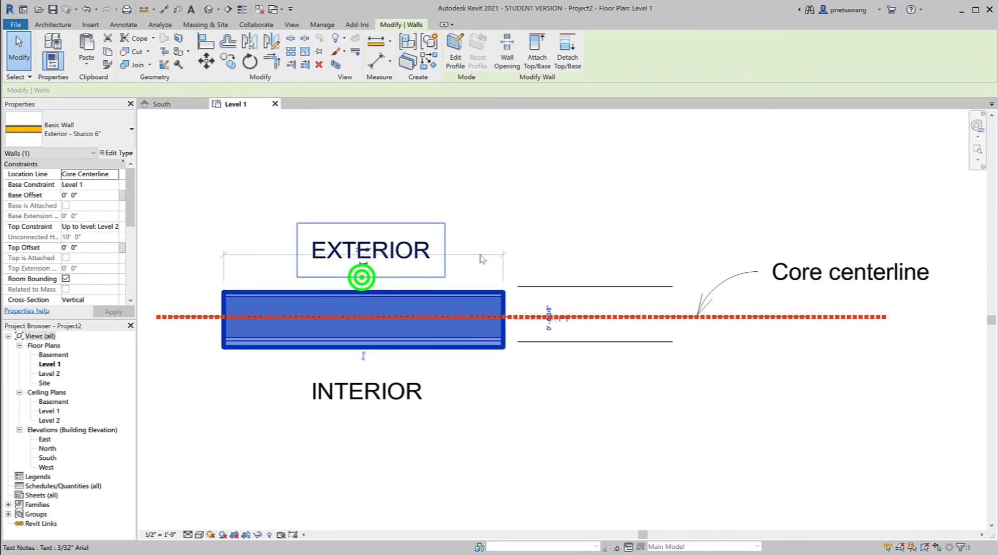
pyautogui.click(552, 211)
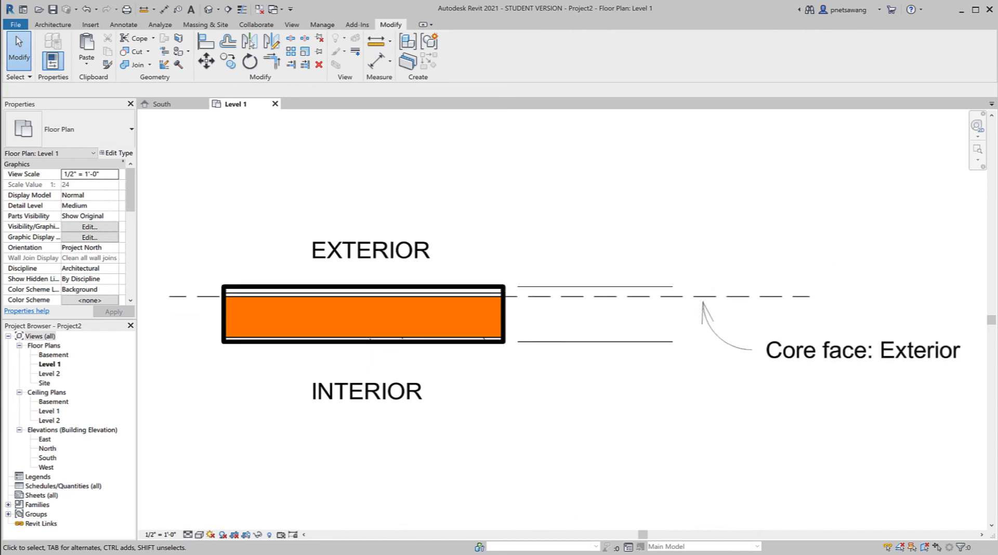
# Set the Exterior - Stucco 6" wall's location line to Core Face: Exterior and flip the wall about that line
pyautogui.click(459, 341)
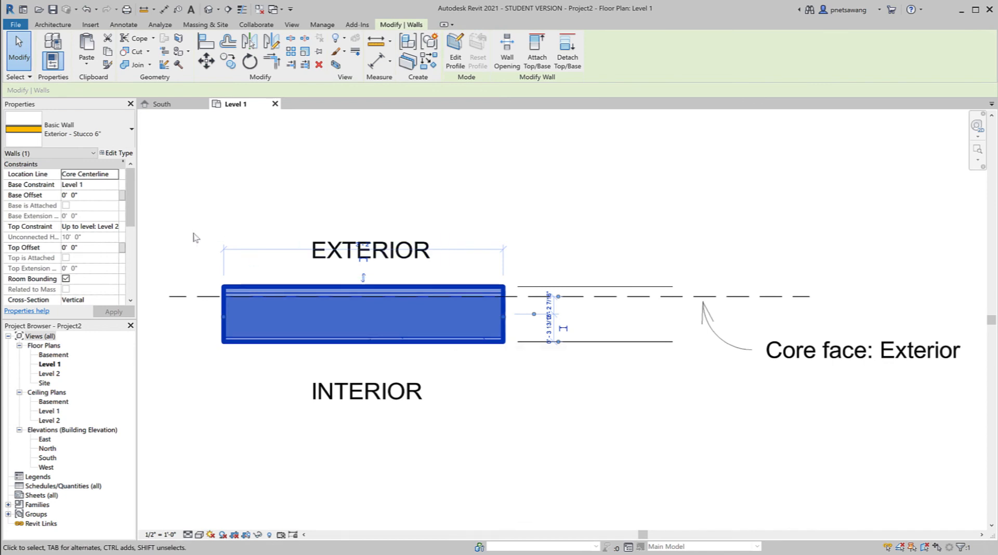
pyautogui.click(112, 176)
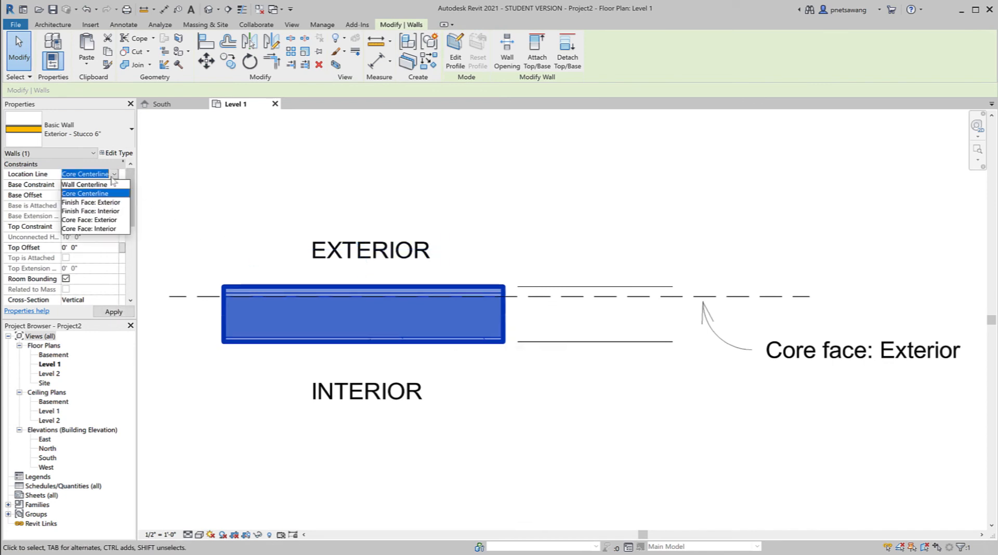
pyautogui.click(102, 221)
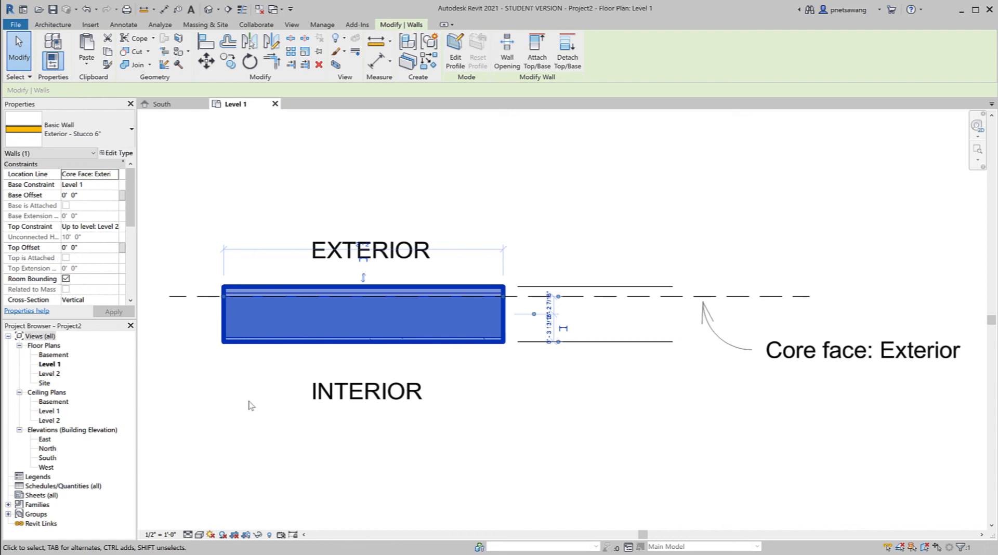
pyautogui.click(364, 281)
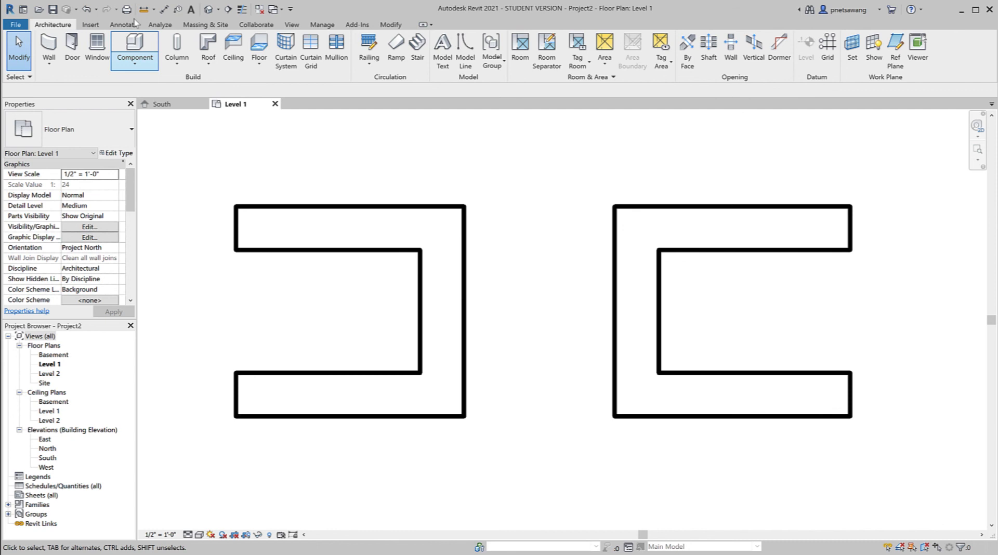
# Add an aligned dimension, referencing faces of core, between the outer faces of the right-hand U-shaped layout's two horizontal walls, placed beside its open end
pyautogui.click(164, 9)
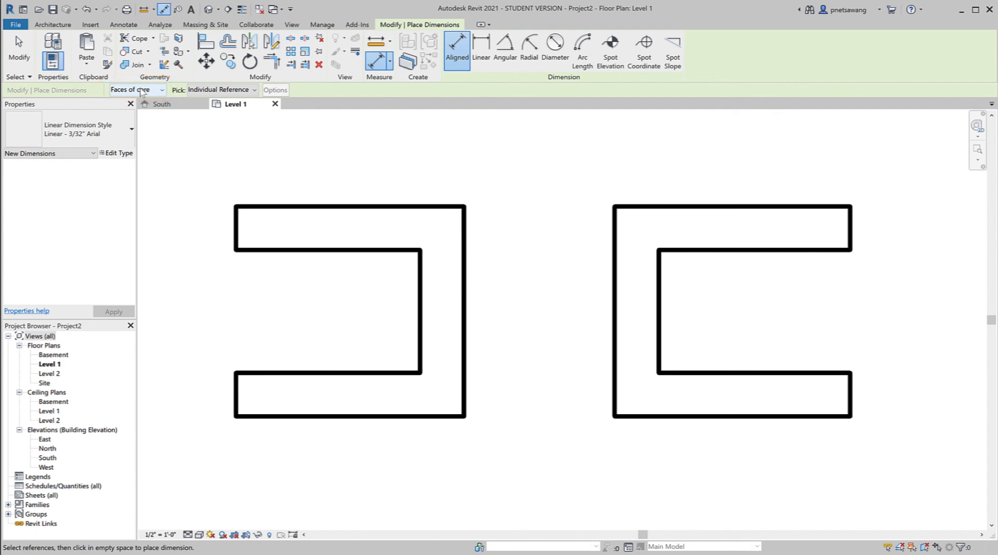
pyautogui.click(715, 206)
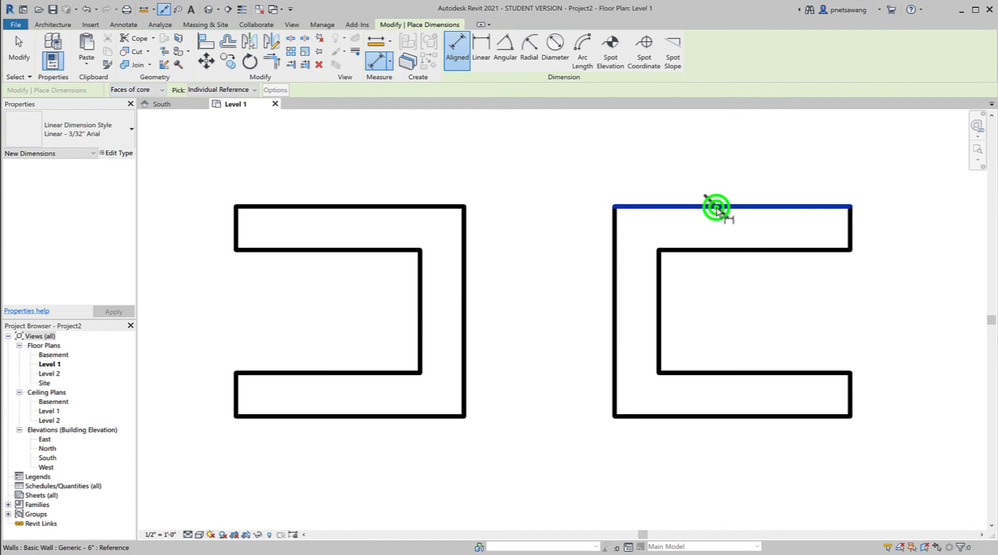
pyautogui.click(768, 418)
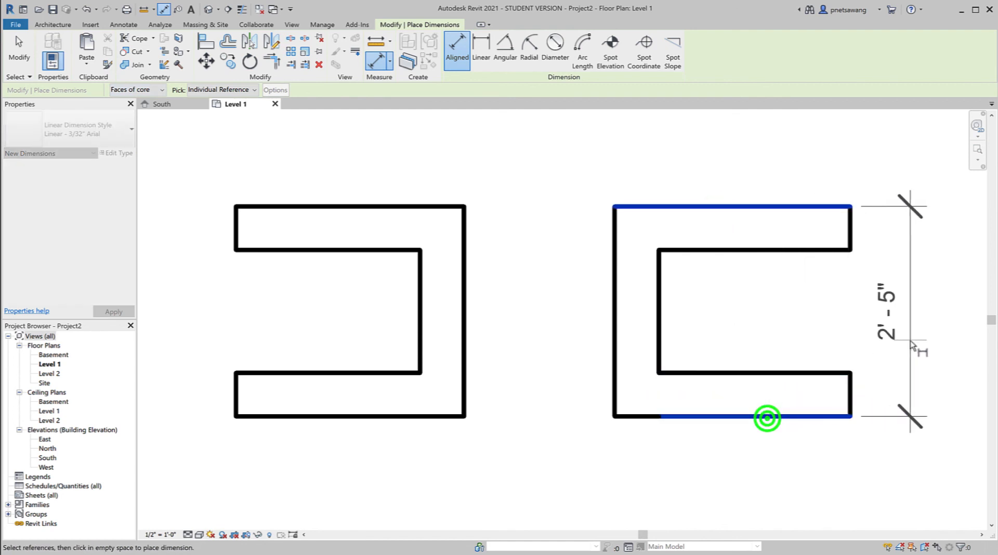
pyautogui.click(919, 324)
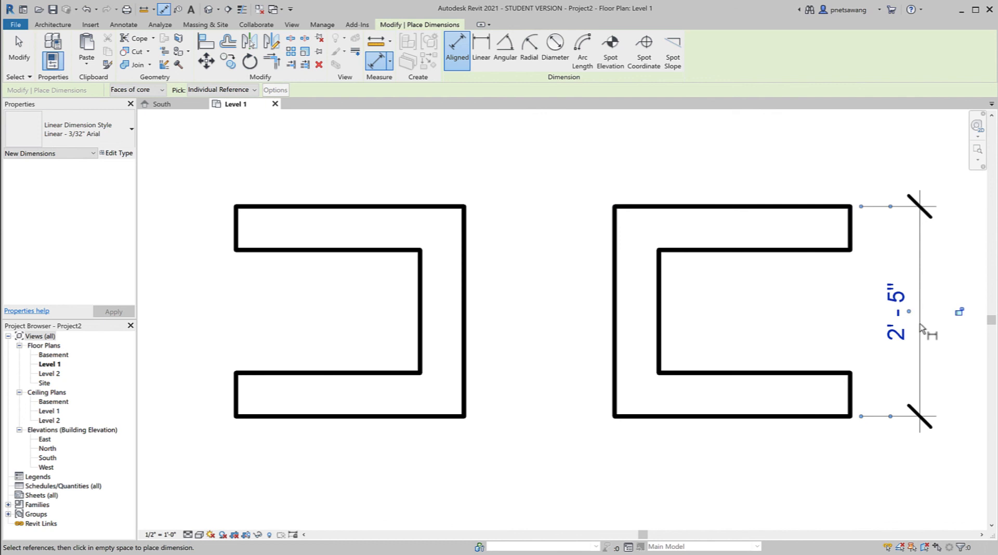
# Dimension between the outer faces of the left-hand U-shaped layout's two horizontal walls, moving the dimension line closer to its open end
pyautogui.click(328, 208)
pyautogui.click(319, 416)
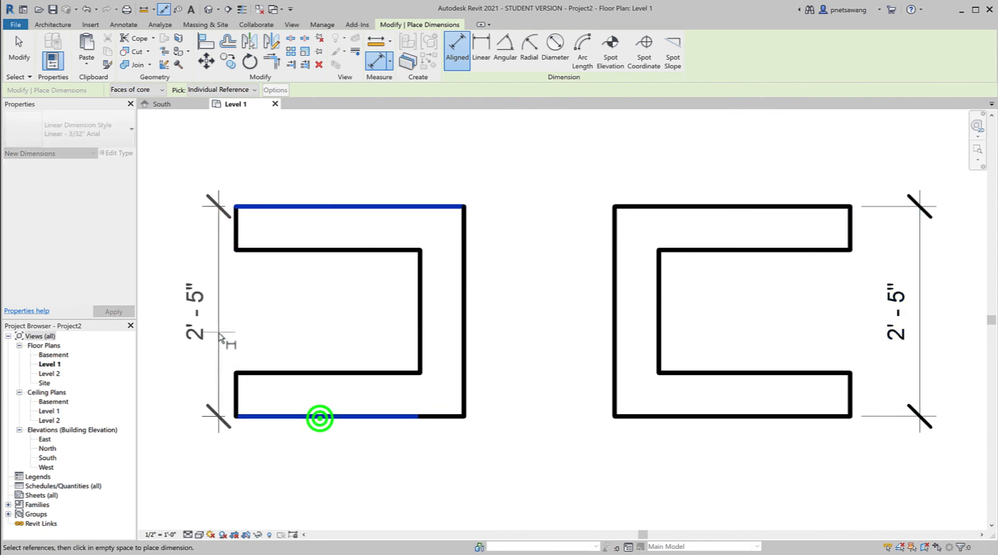
pyautogui.click(185, 310)
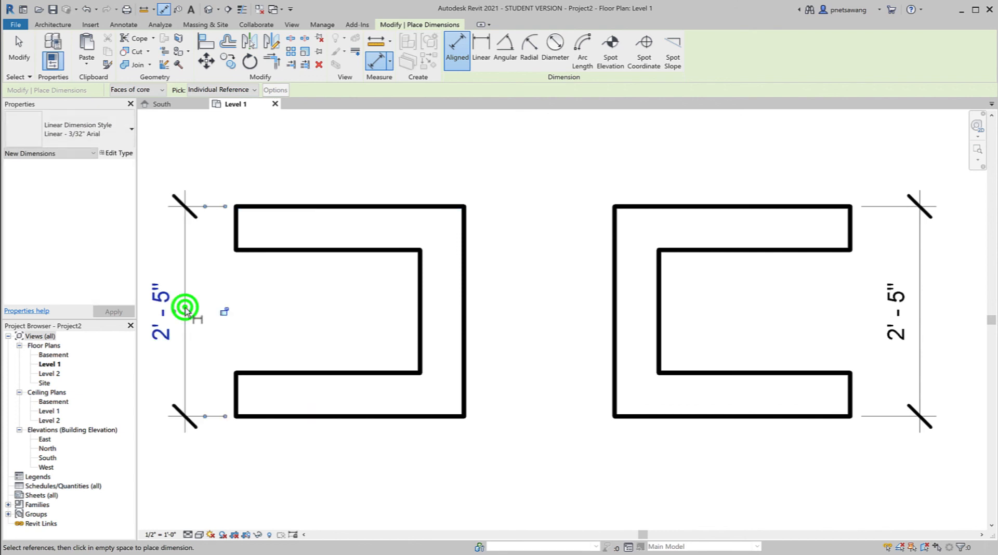
pyautogui.moveTo(186, 307); pyautogui.dragTo(203, 305)
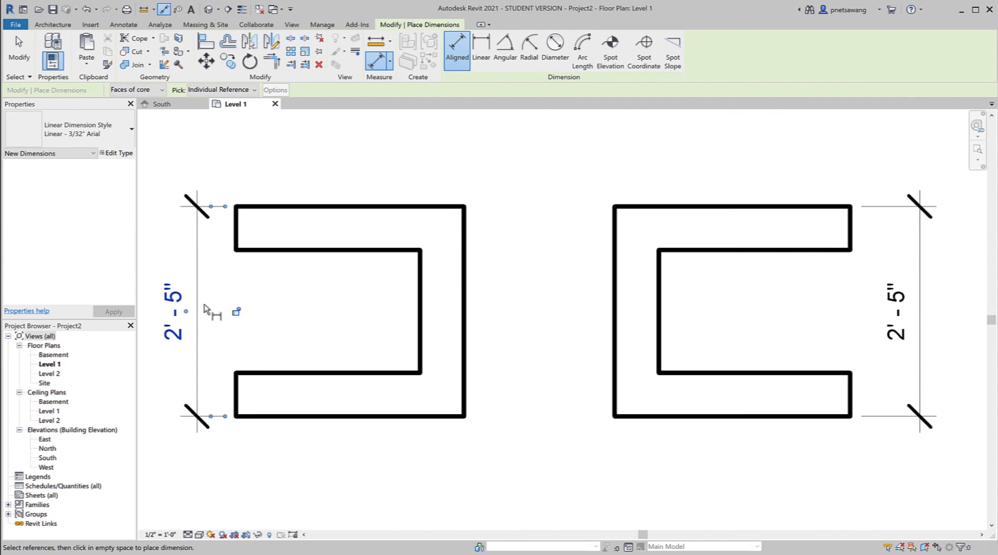
pyautogui.press('Escape')
pyautogui.press('Escape')
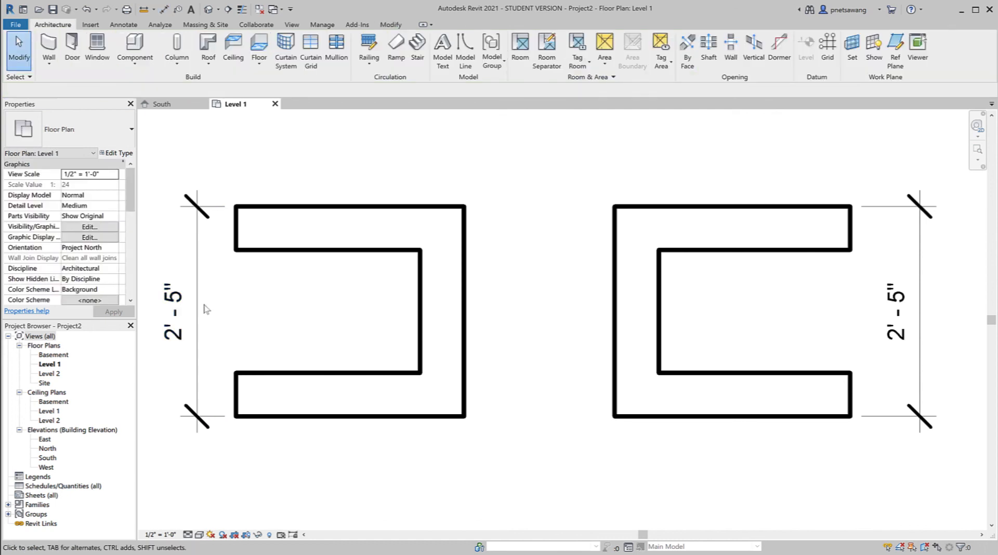
# Change all six Generic - 6" walls in both U-shaped layouts to the Exterior - Stucco 6" type
pyautogui.scroll(1, 282, 145)
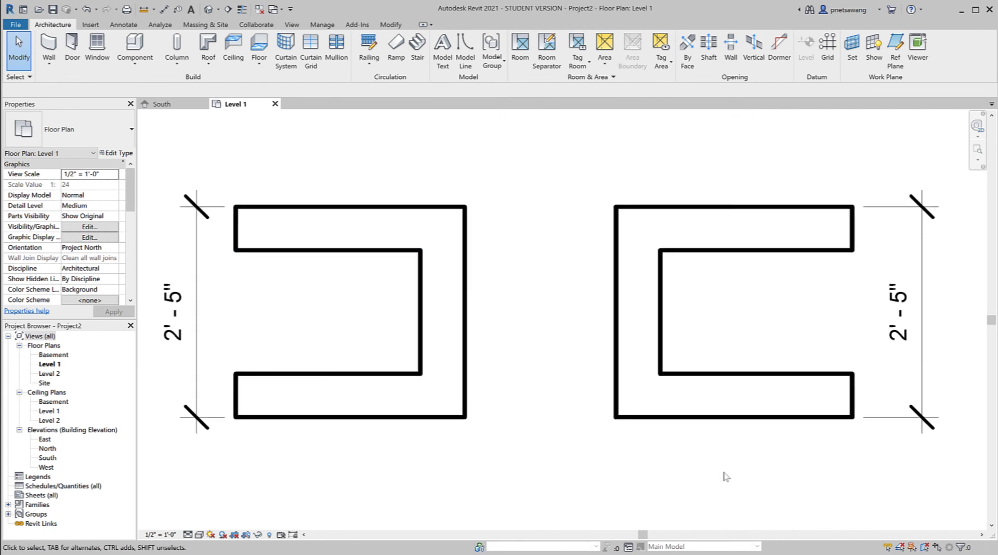
pyautogui.moveTo(724, 473); pyautogui.dragTo(364, 175)
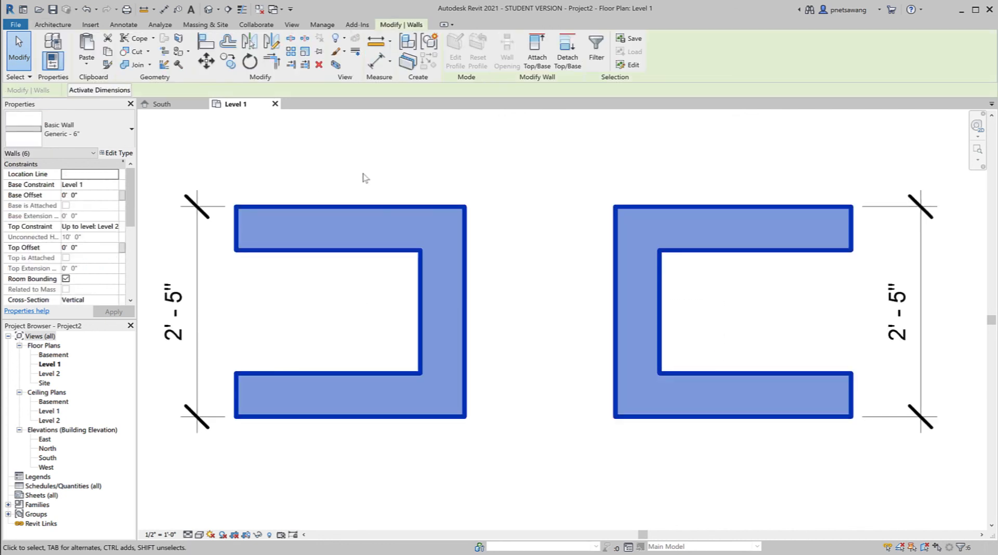
pyautogui.click(87, 130)
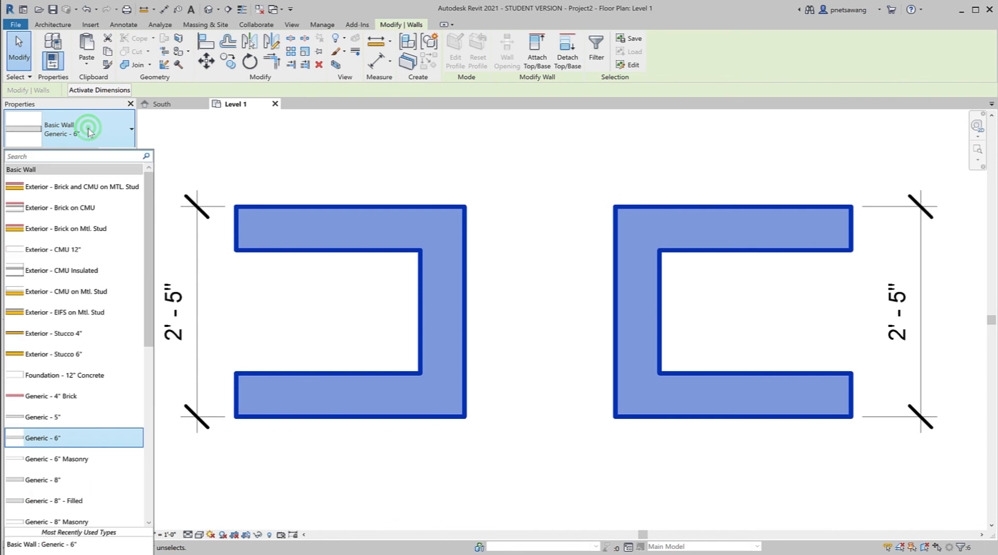
pyautogui.click(67, 356)
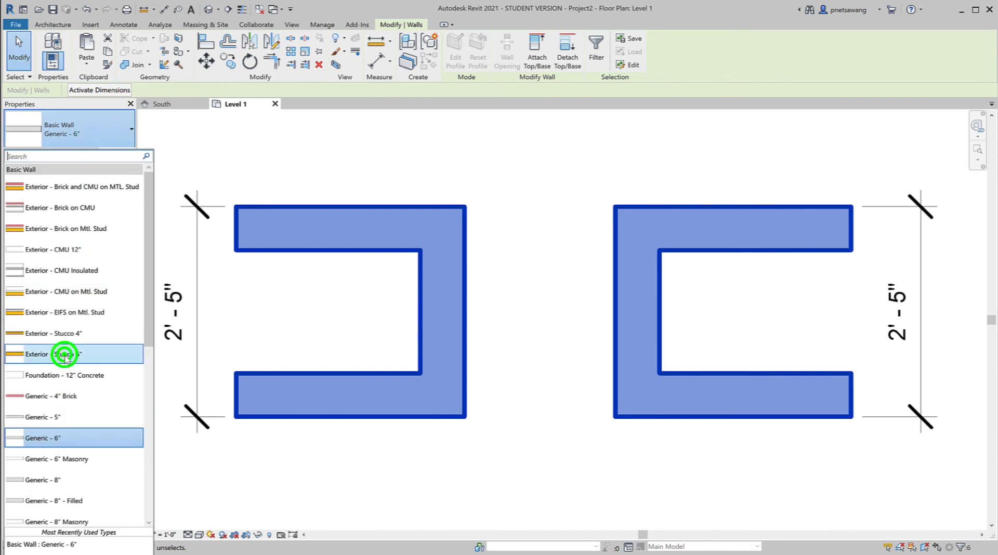